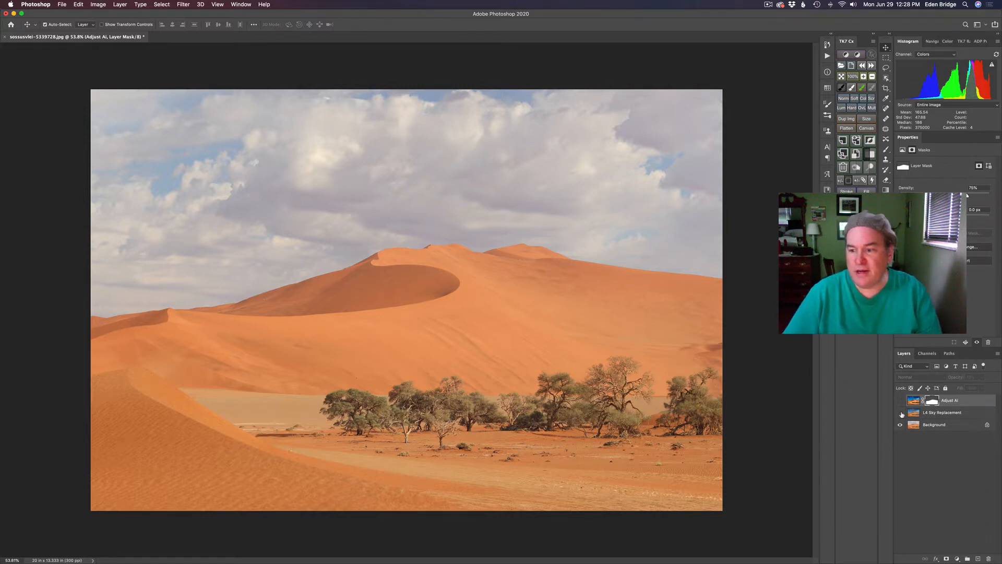
Compare the original dune photo with the sky replacement and Adjust Ai versions by toggling the layers' visibility
click(900, 413)
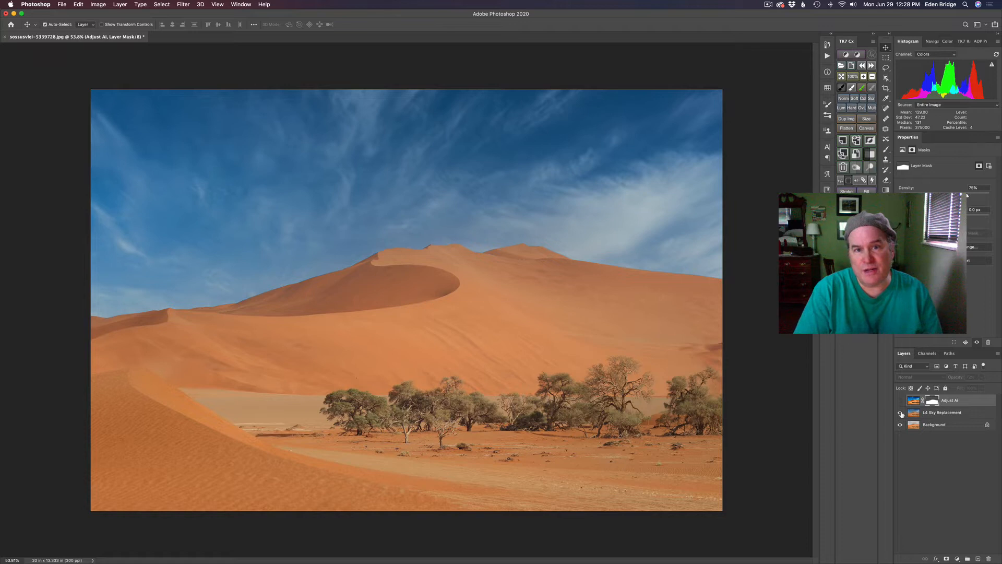
click(900, 412)
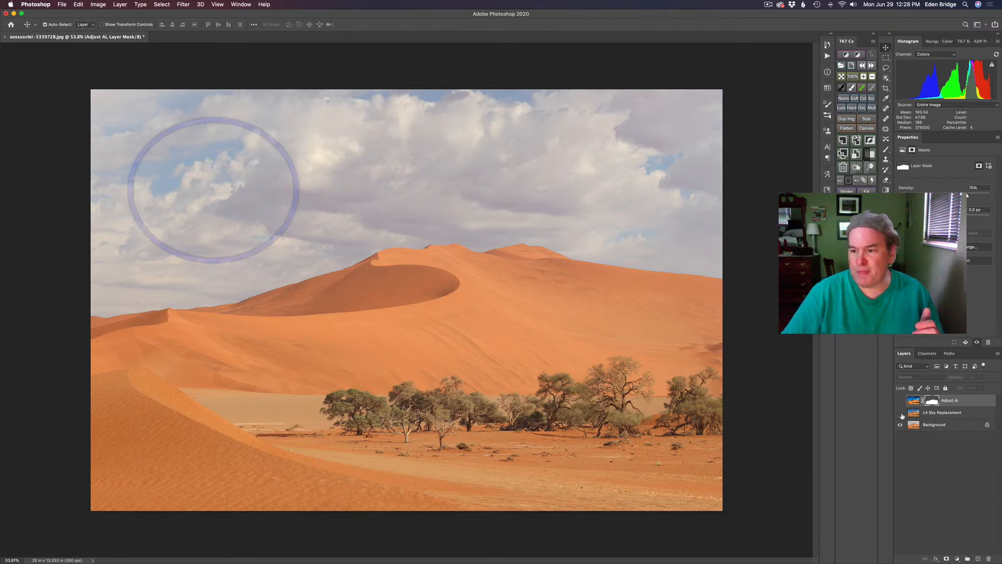
click(900, 413)
click(900, 413)
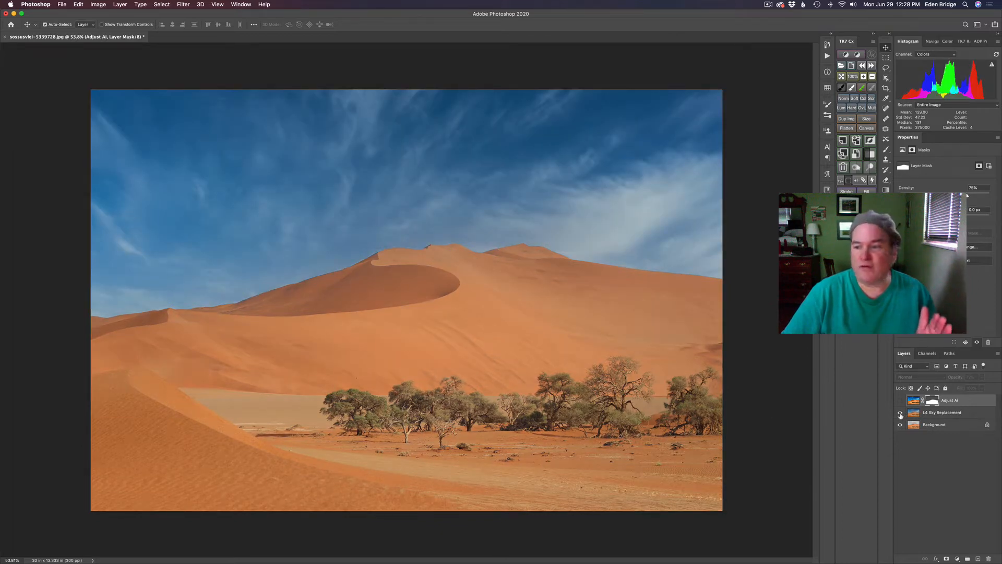
click(900, 401)
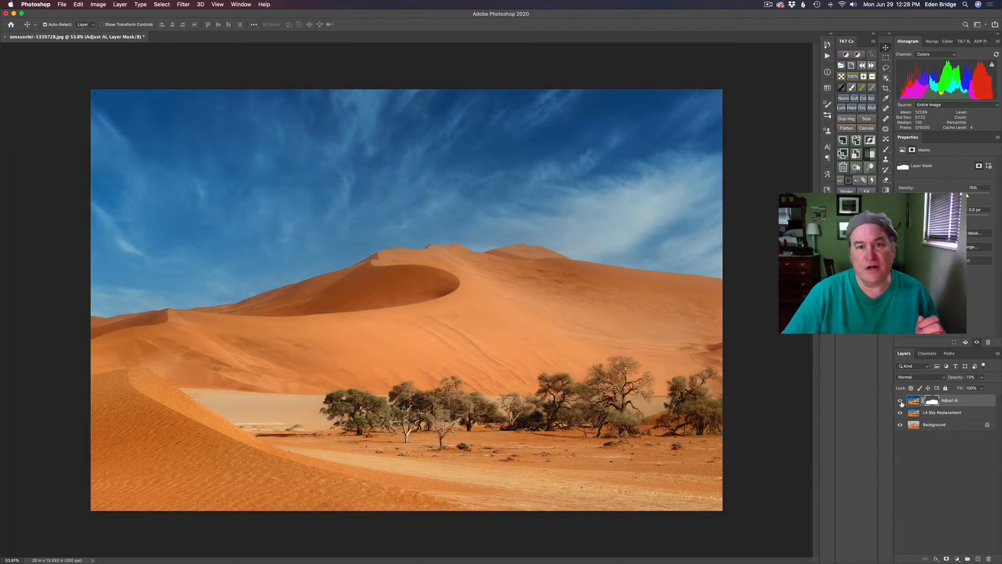
alt+click(898, 428)
alt+click(899, 429)
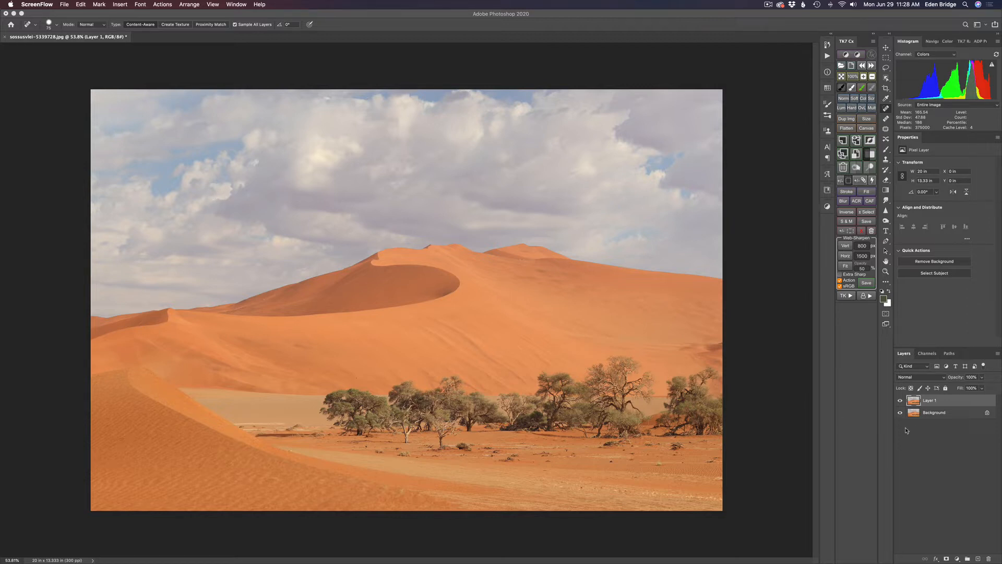
Rename the duplicate layer above the background as "L4 Sky Replacement"
double_click(931, 400)
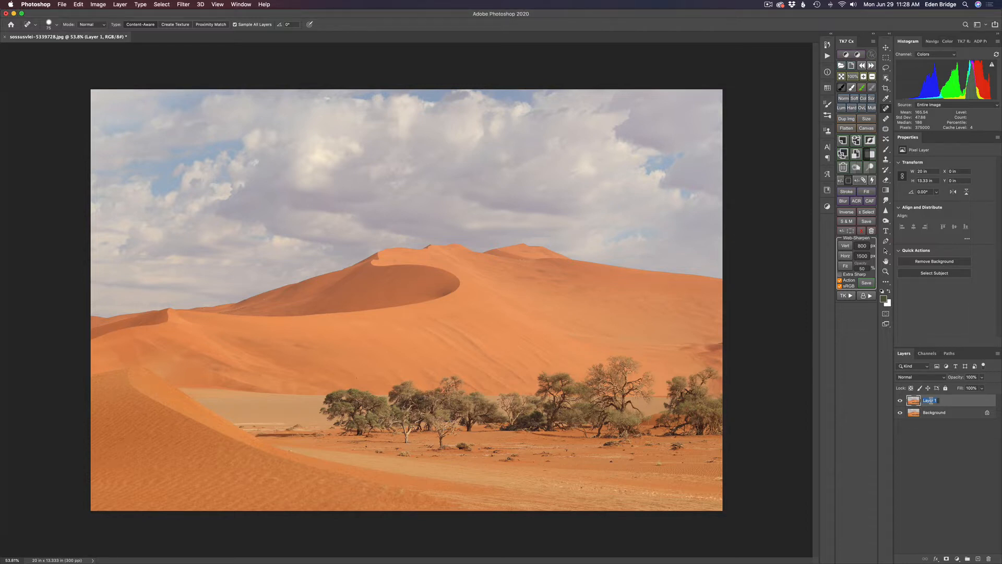
text(L4 Sky Replacement)
key(Return)
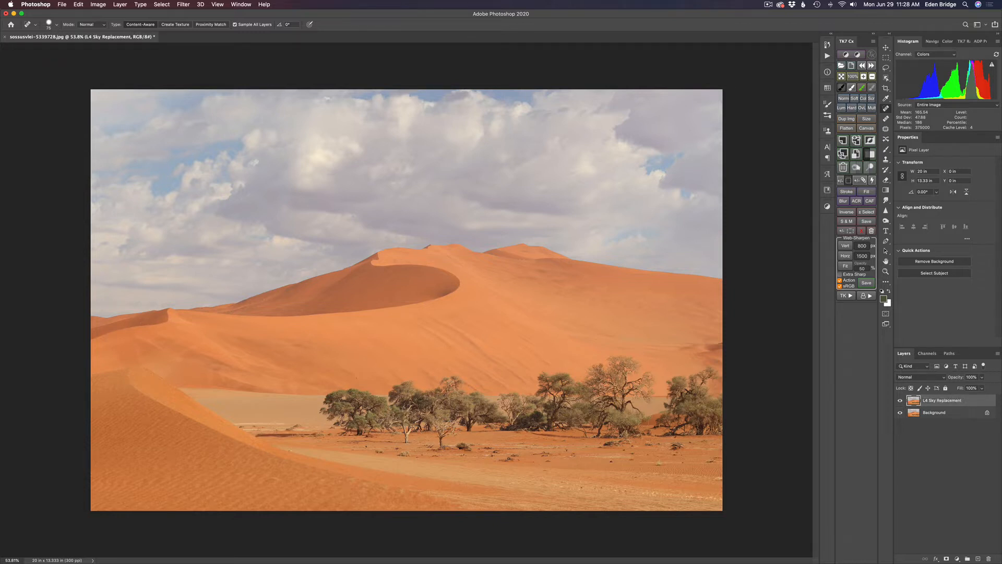
Send the L4 Sky Replacement layer to the Luminar 4 plug-in and open its AI Sky Replacement tool
click(183, 5)
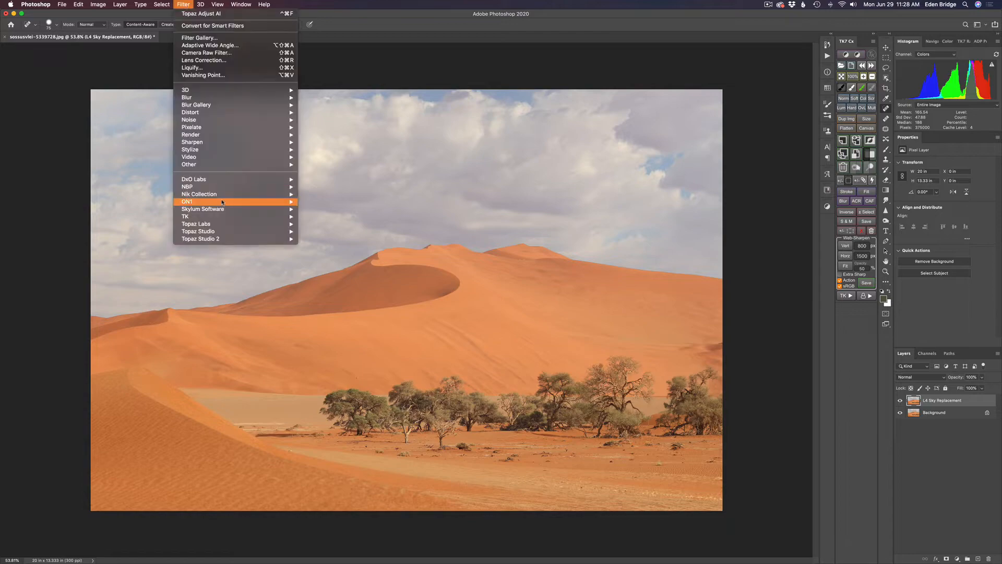
mouse_move(260, 209)
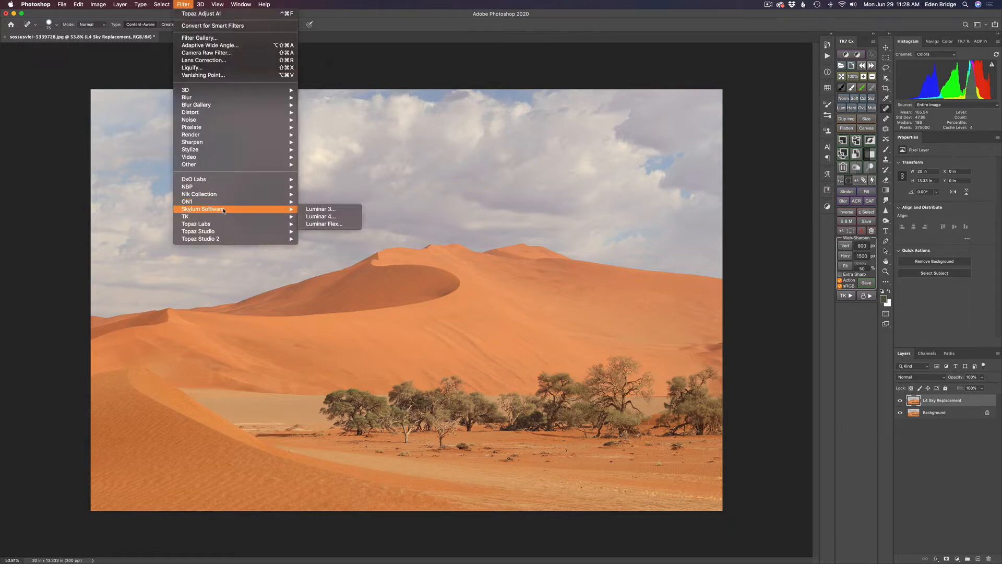
click(317, 216)
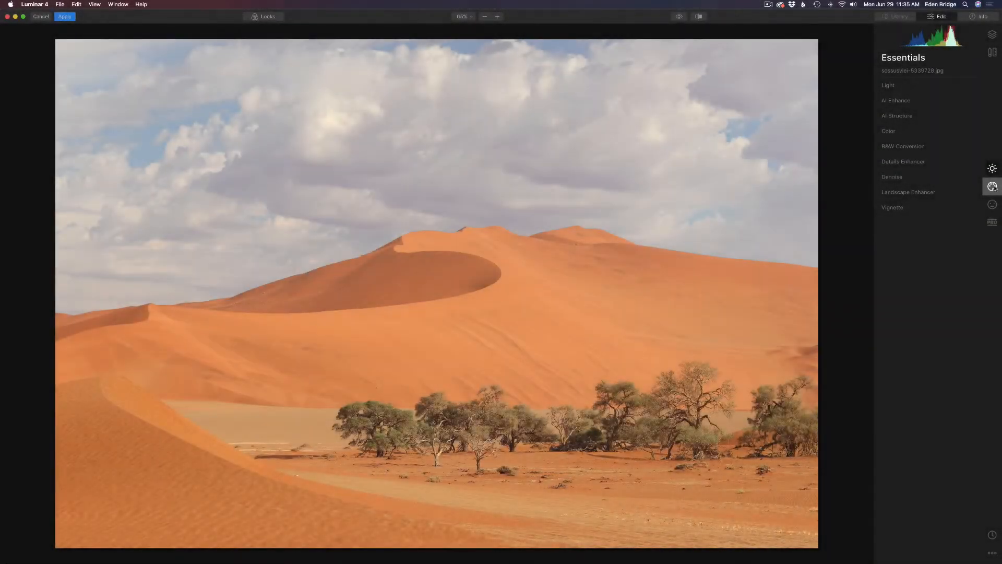
click(993, 187)
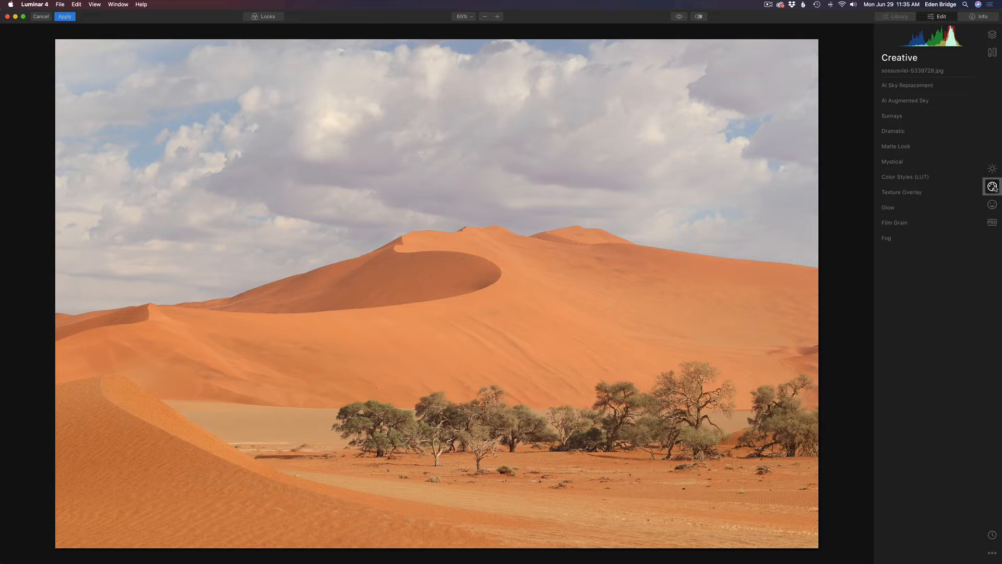
click(927, 87)
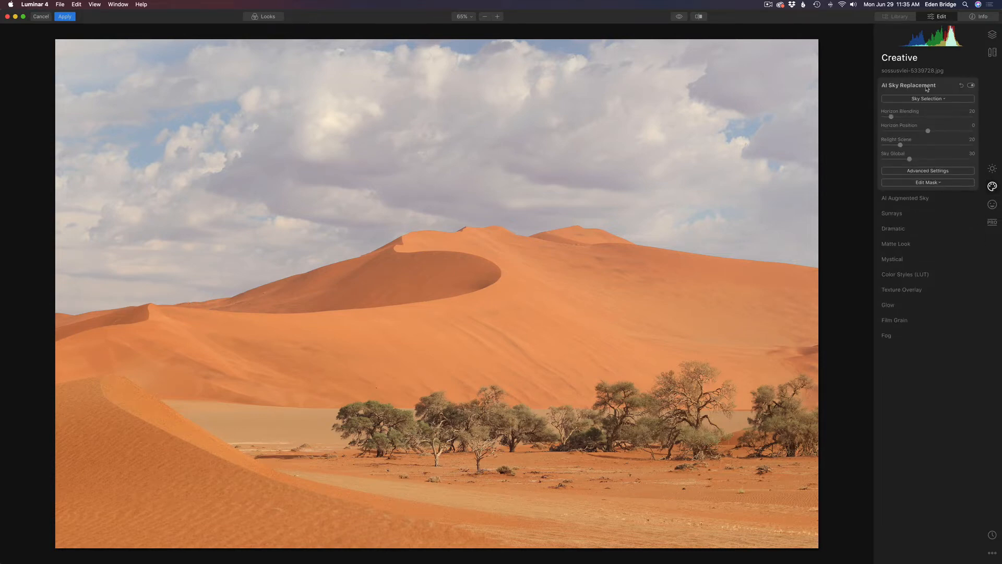
Try Blue Sky 1 and Blue Sky 2 as the replacement sky, and choose Blue Sky 4
click(929, 99)
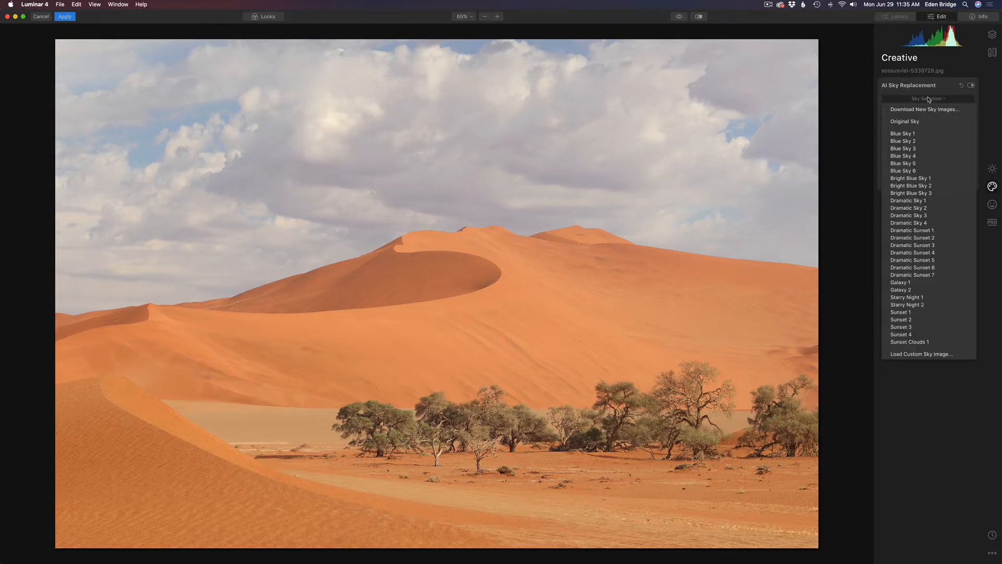
click(914, 135)
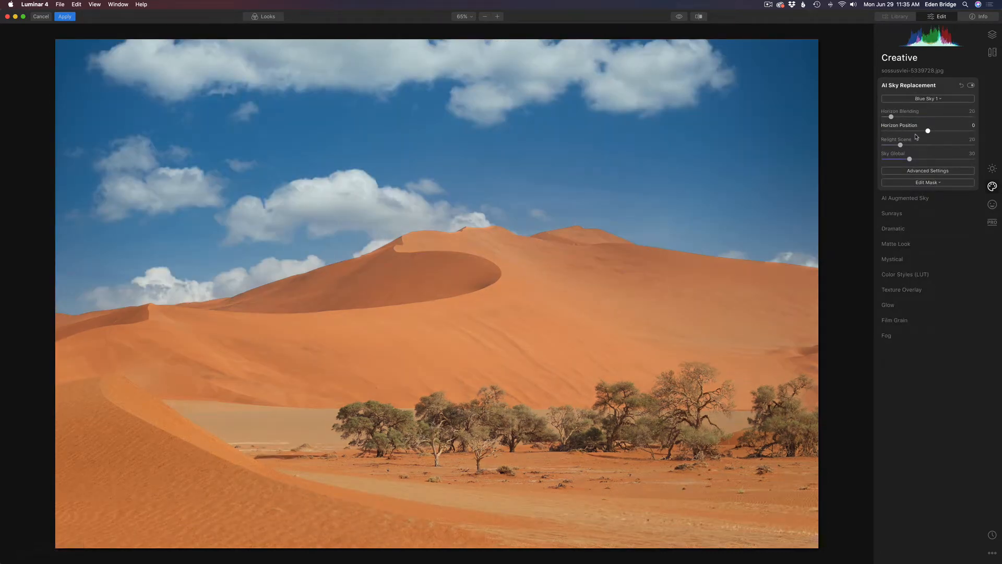
click(926, 99)
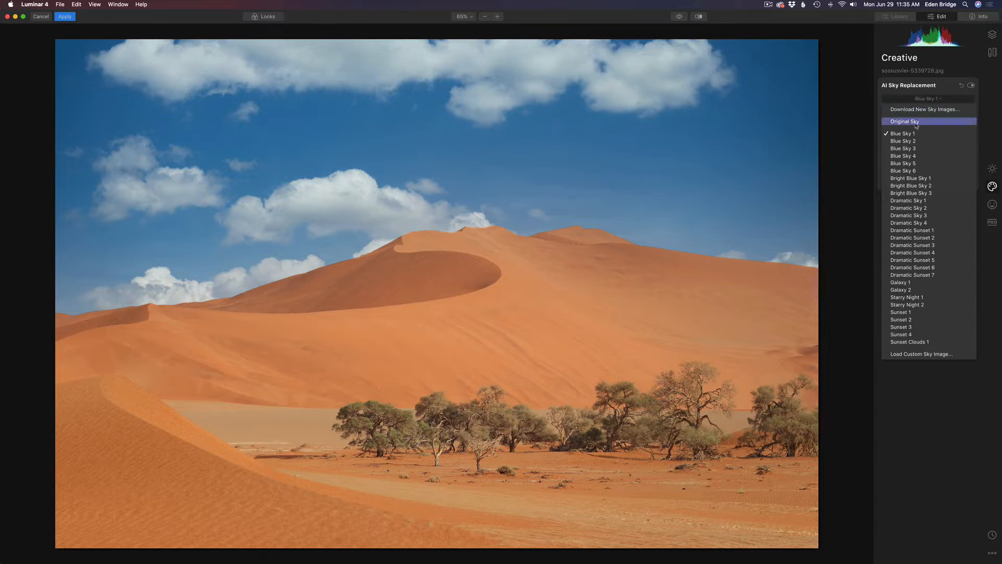
click(908, 142)
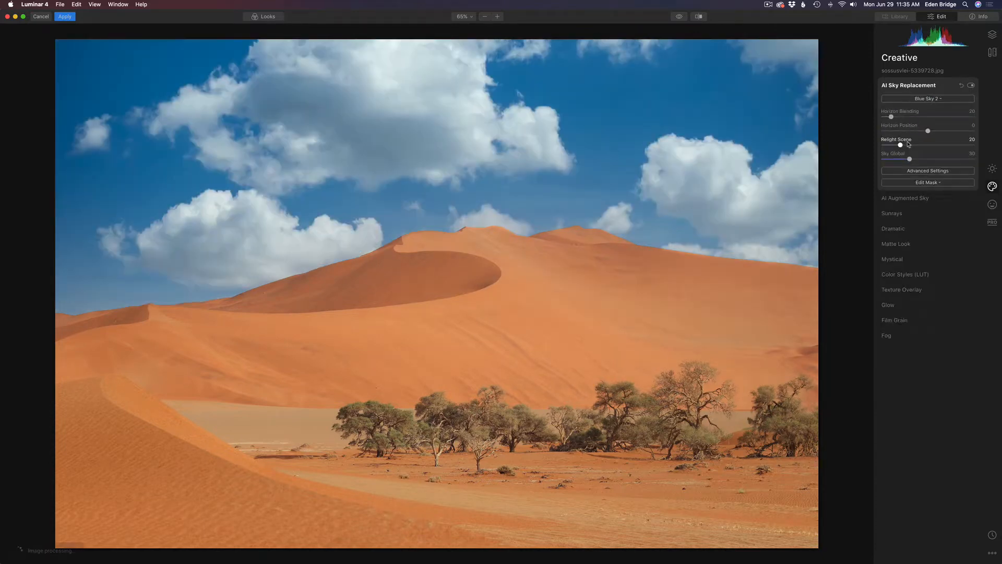
click(916, 100)
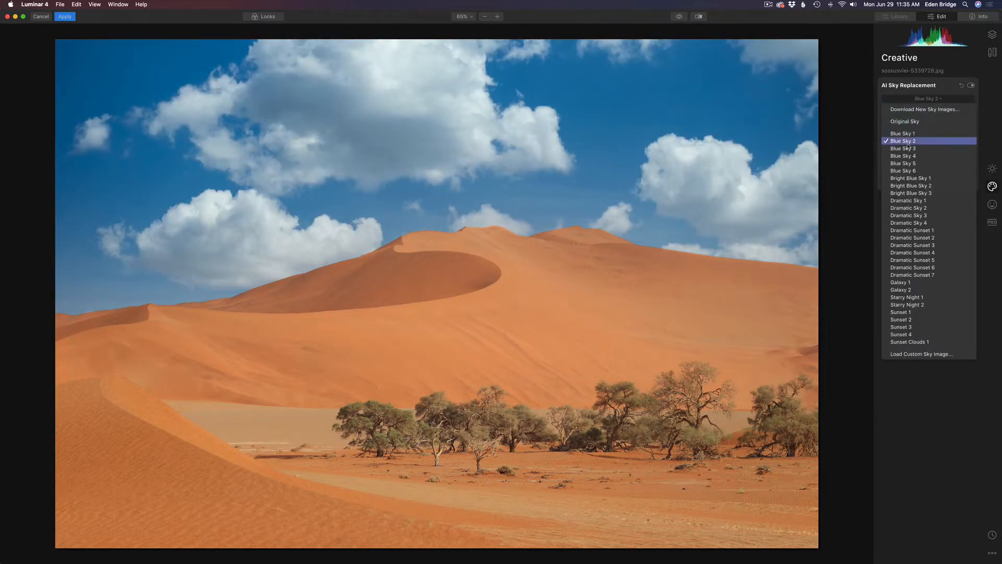
click(908, 156)
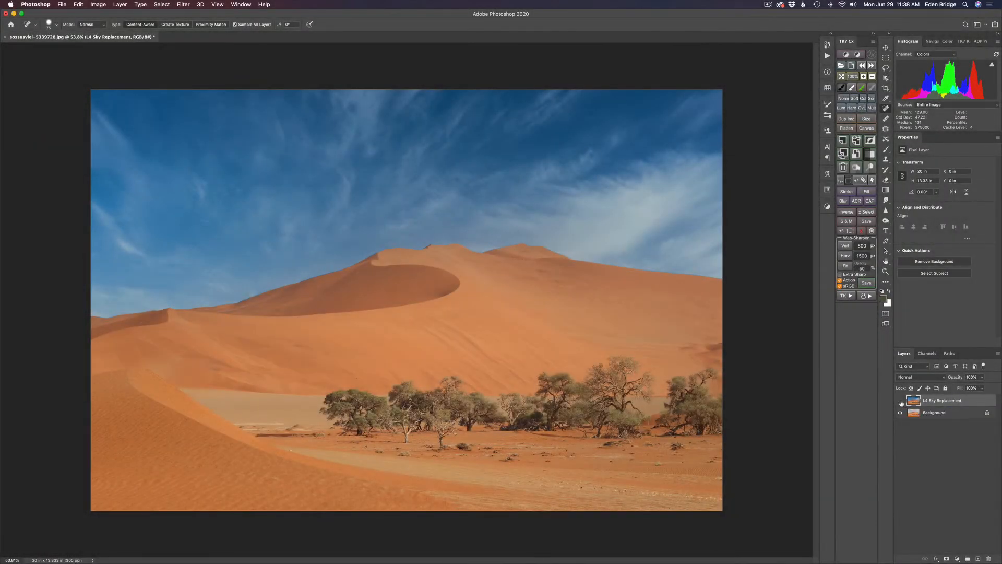
Compare the replaced sky with the original by toggling the L4 Sky Replacement layer's visibility
click(900, 400)
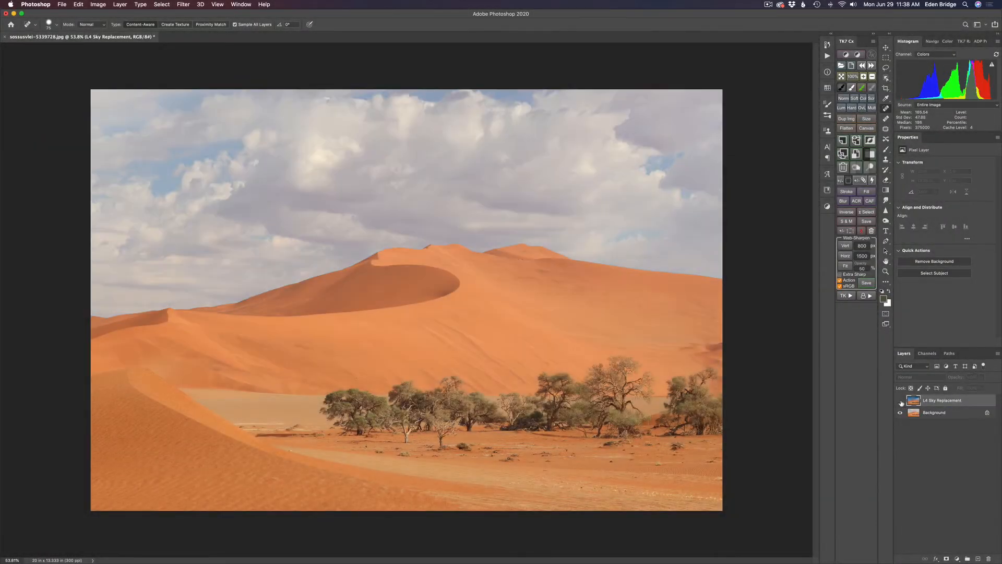
click(900, 401)
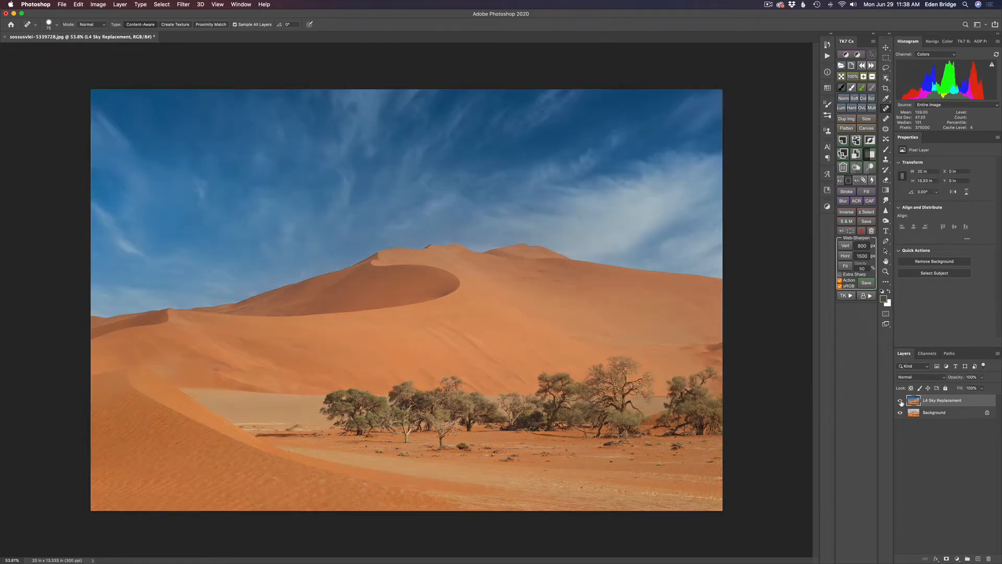
click(900, 400)
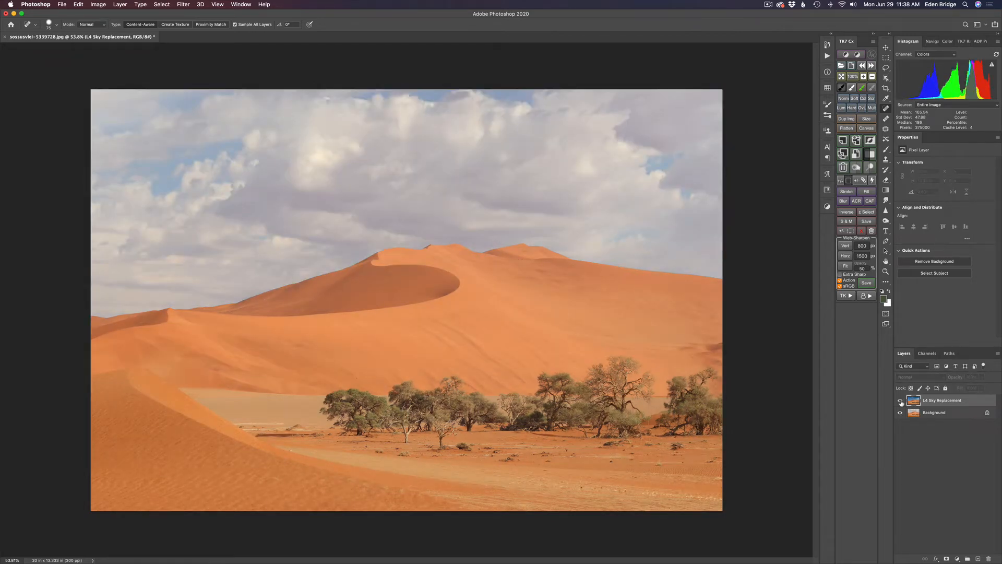
click(900, 401)
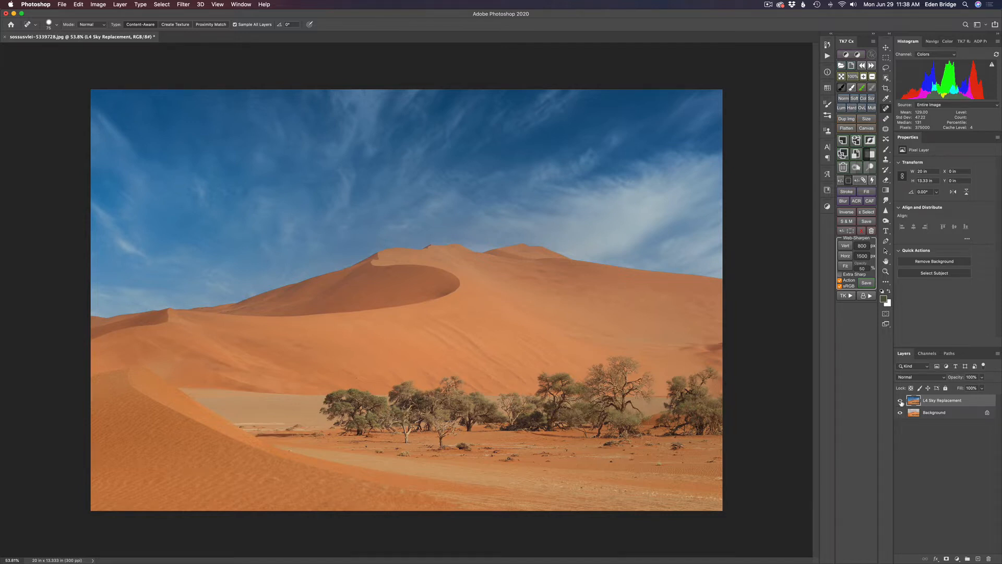
Duplicate the L4 Sky Replacement layer and name the copy "Adjust Ai"
key(super+j)
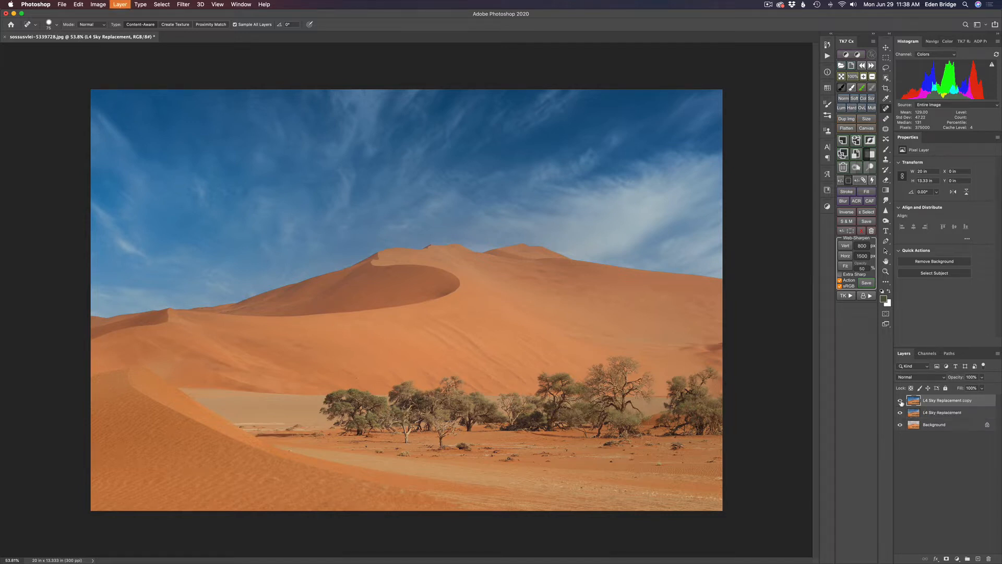
double_click(954, 400)
text(Ad)
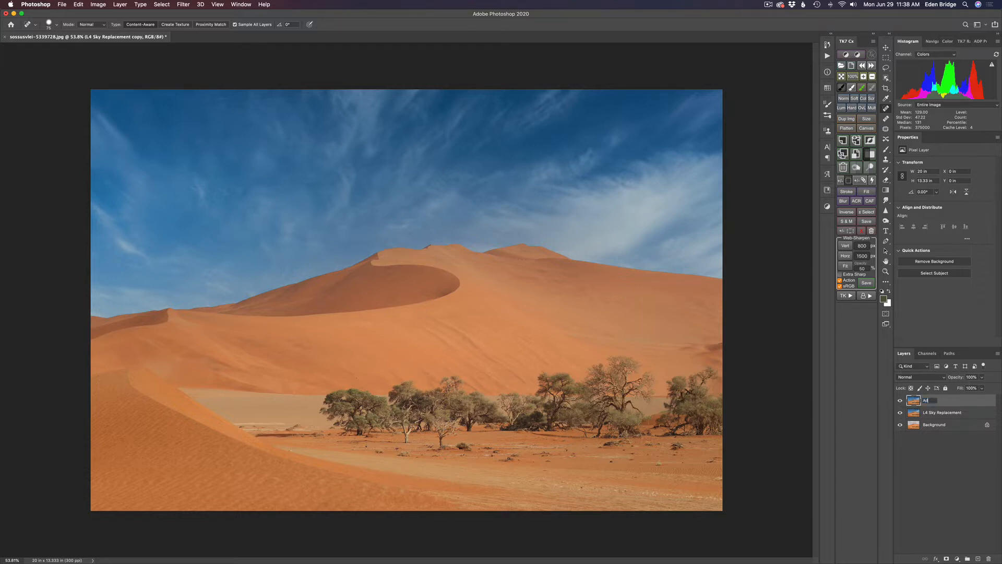
text(just Ai)
key(Return)
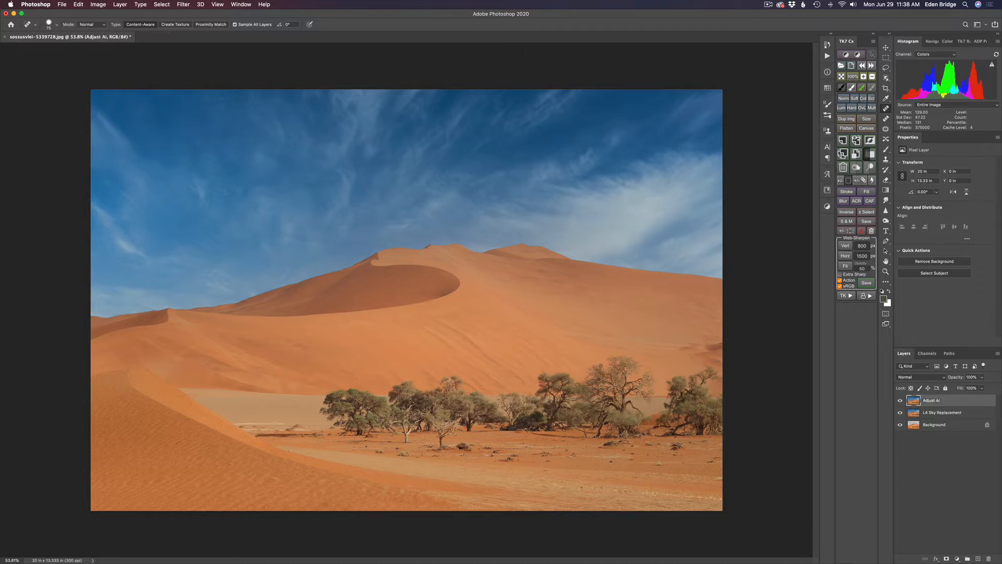
Open the Adjust Ai layer in the Topaz Adjust AI plug-in and show its presets
click(184, 5)
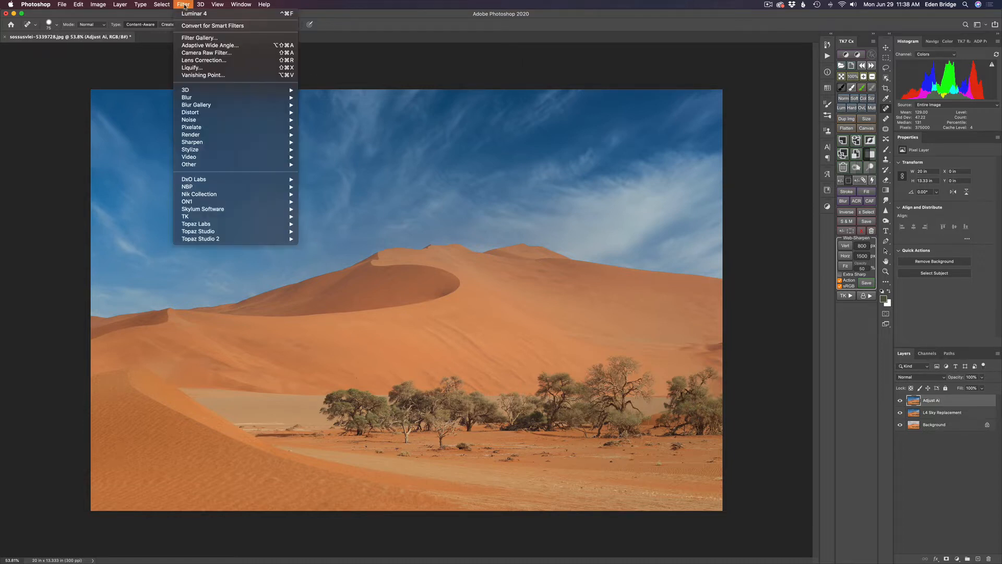
mouse_move(268, 225)
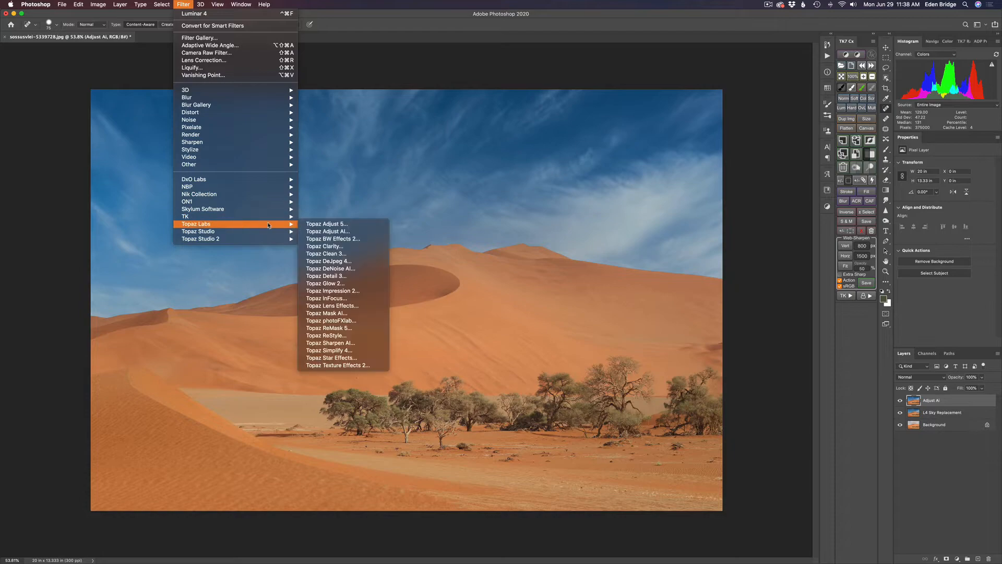
click(326, 231)
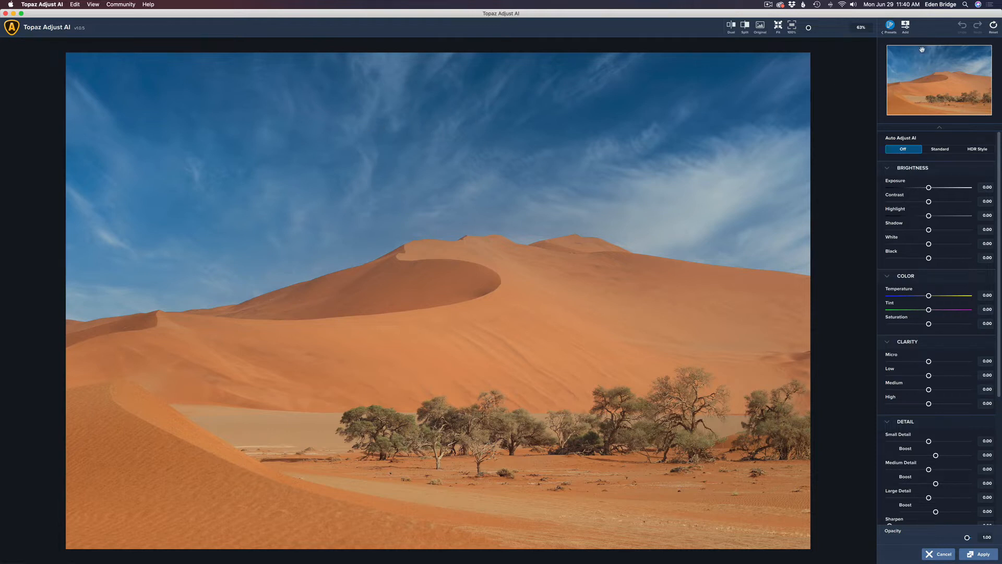
click(890, 25)
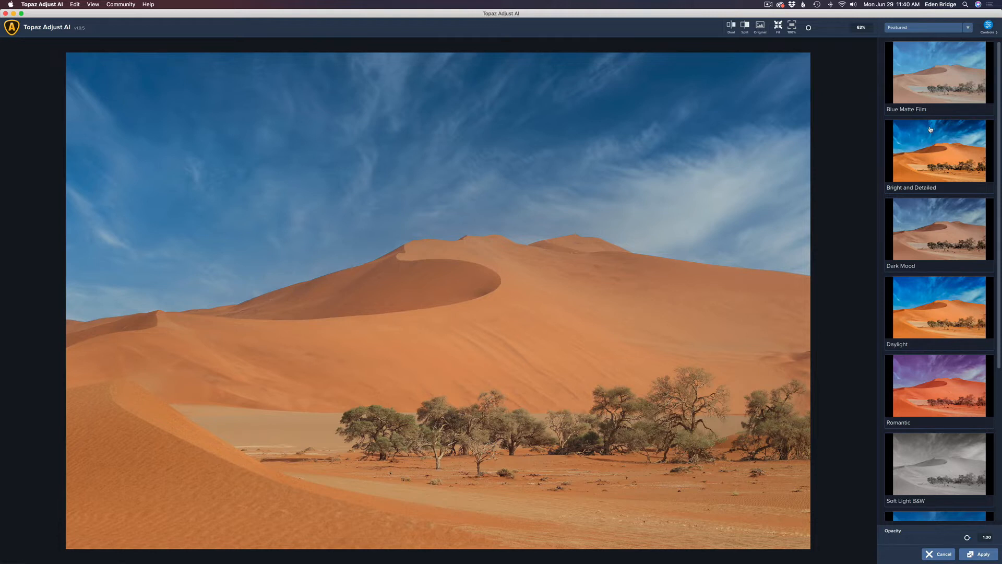
Look through the preset categories, and inspect the dune up close before fitting the whole image in view
click(969, 29)
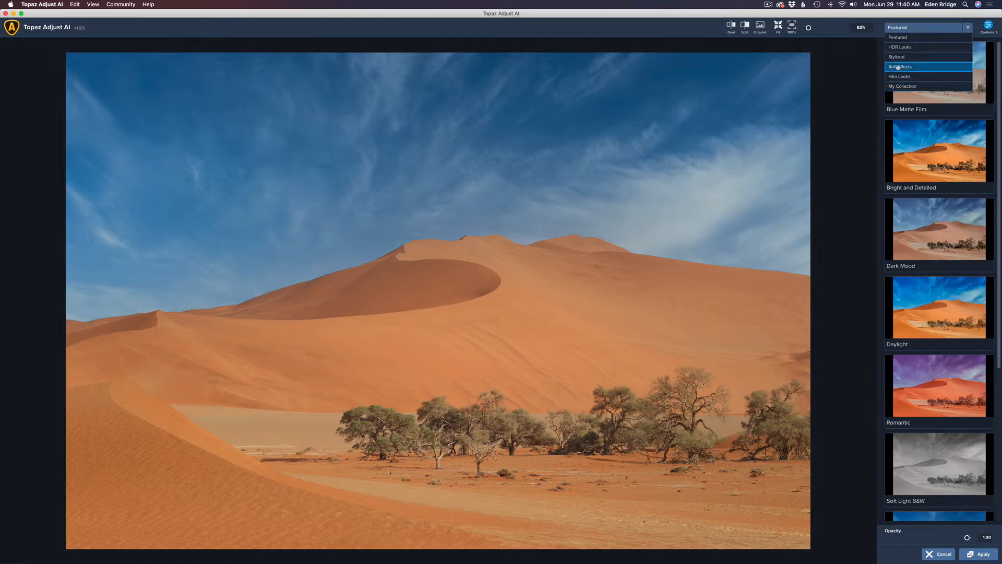
click(835, 29)
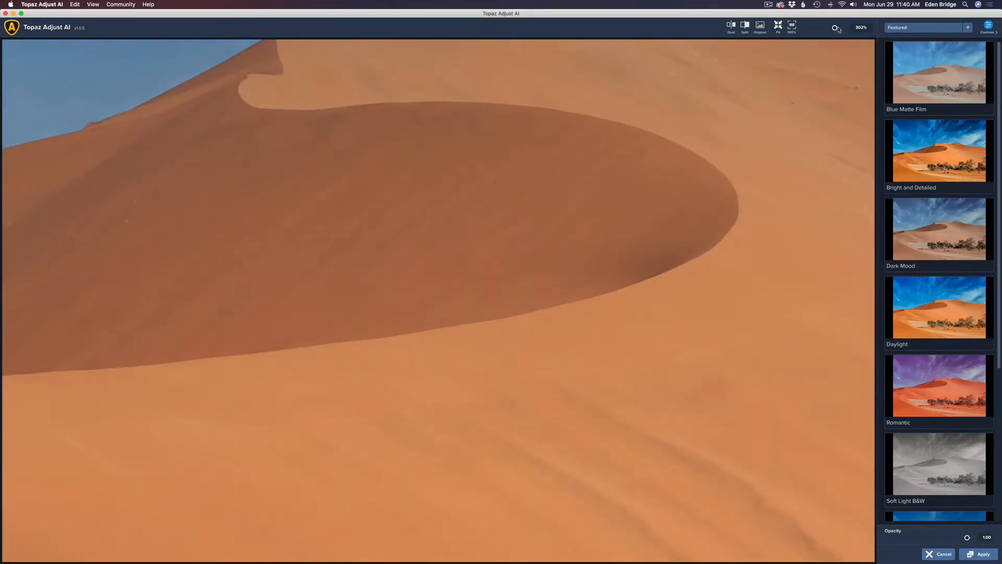
click(778, 26)
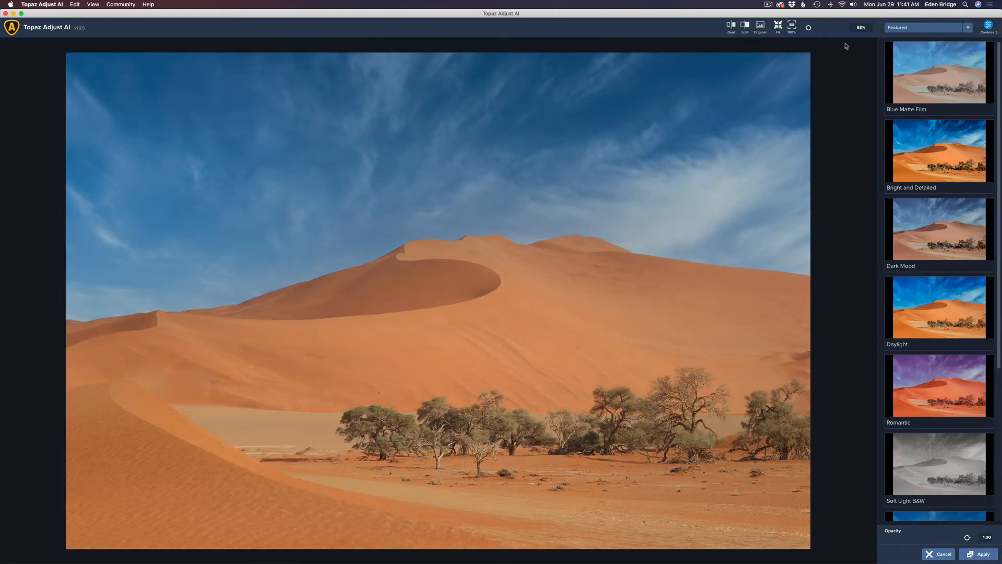
Preview the Featured presets Blue Matte Film, Bright and Detailed, Dark Mood, Daylight, Romantic and Soft Light B&W one after another on the dune photo
click(943, 74)
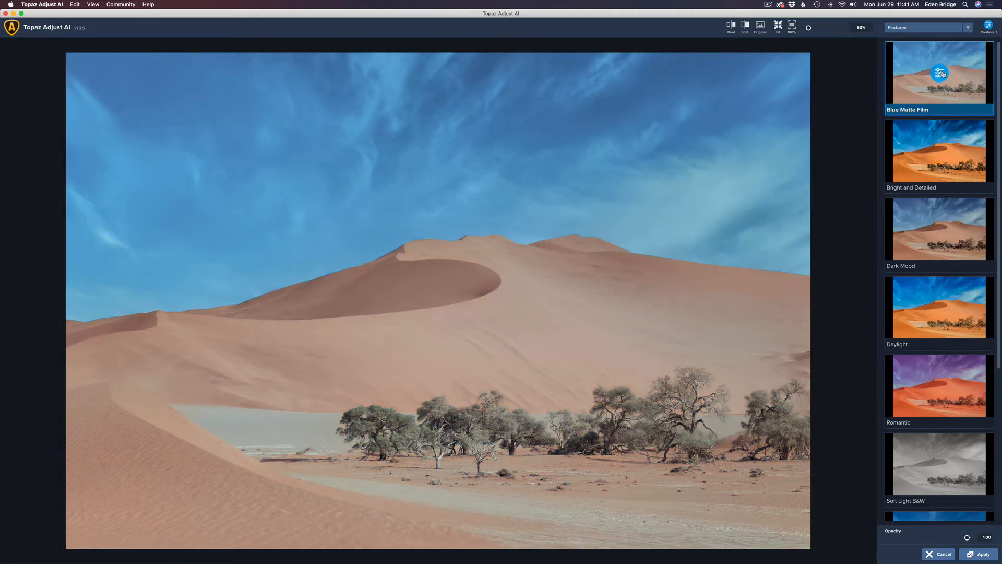
click(947, 147)
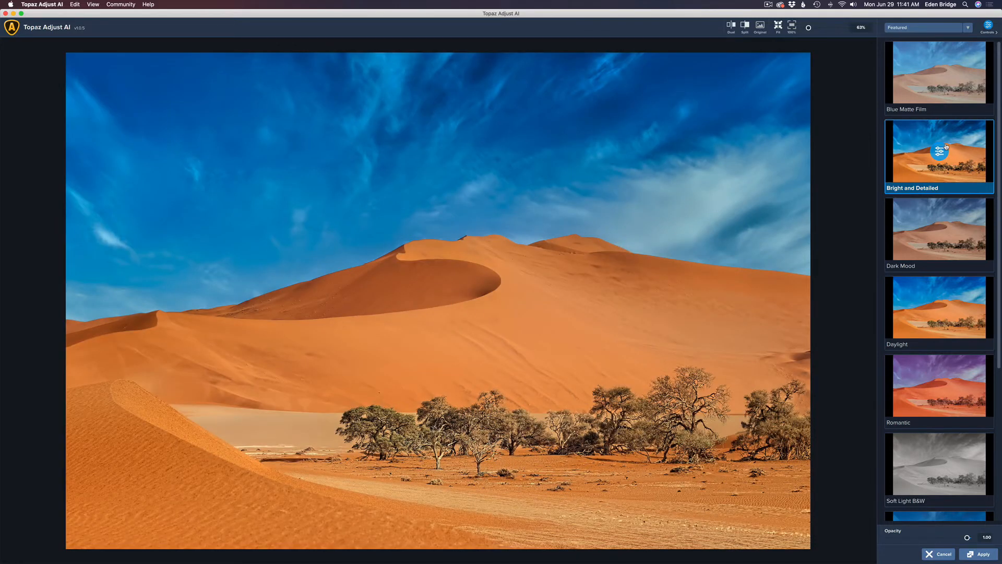
click(957, 225)
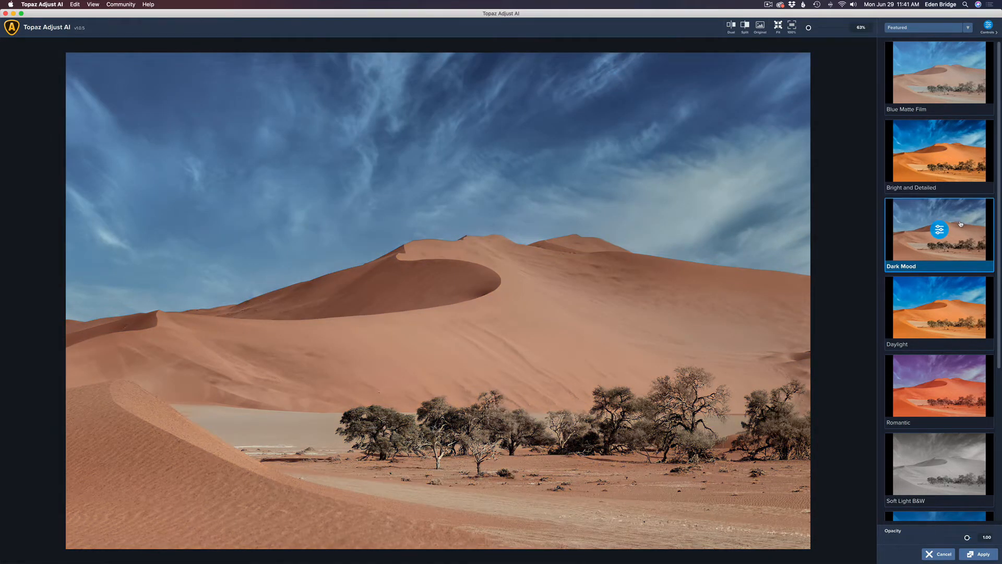
click(960, 301)
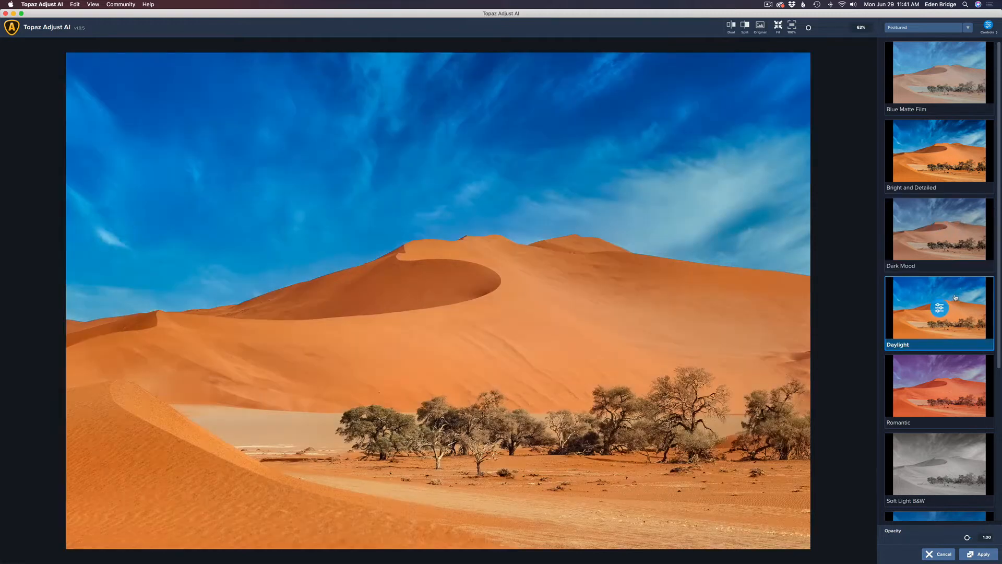
click(969, 385)
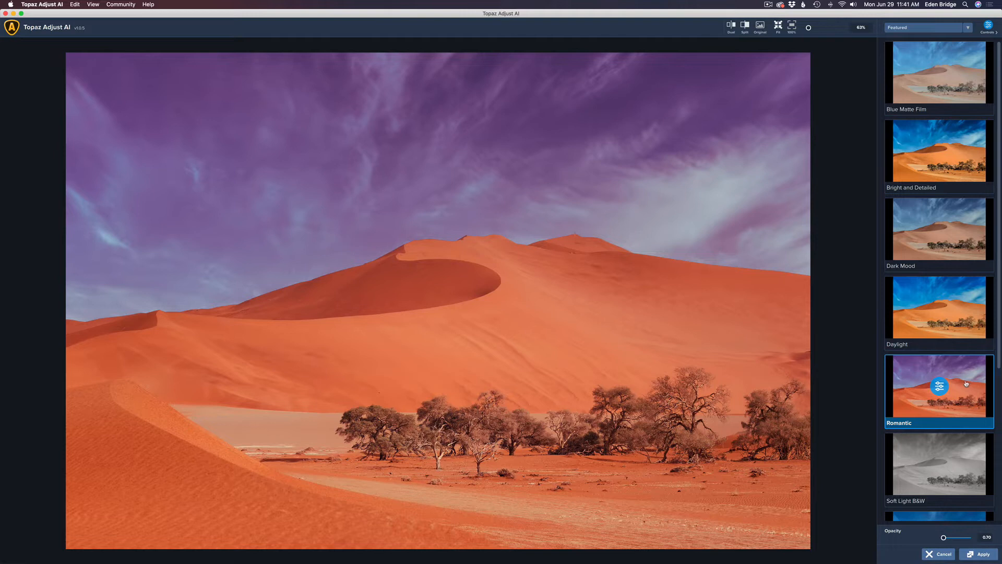
click(968, 461)
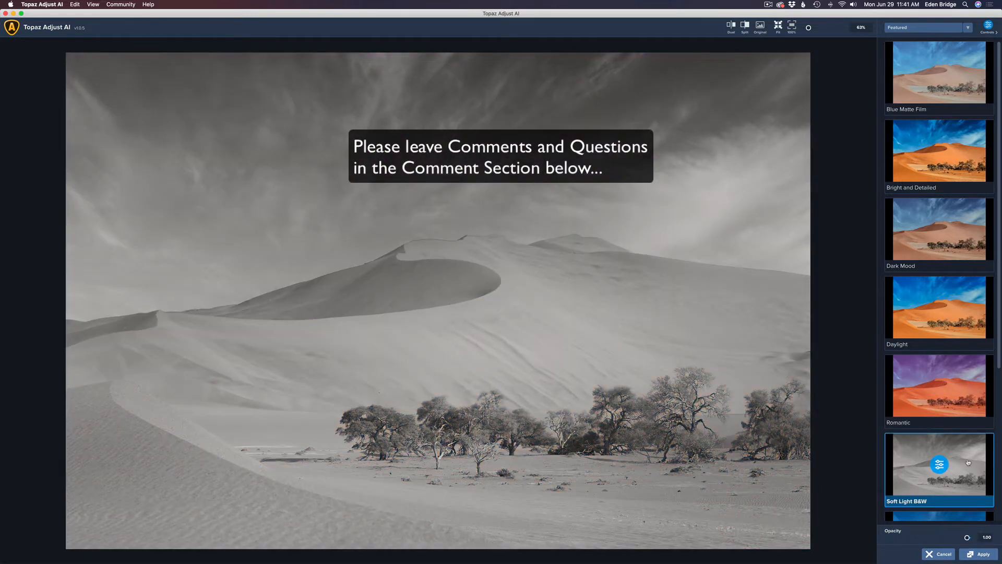
Preview the remaining Featured presets Soft Skin, Structured and Warm Cocoa on the photo
scroll(968, 462, down, 5)
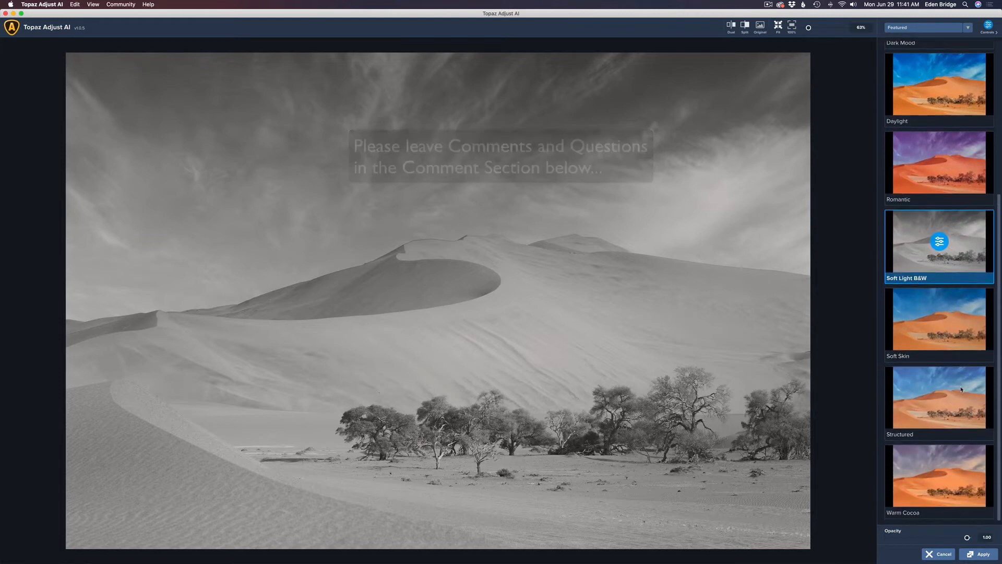
click(967, 313)
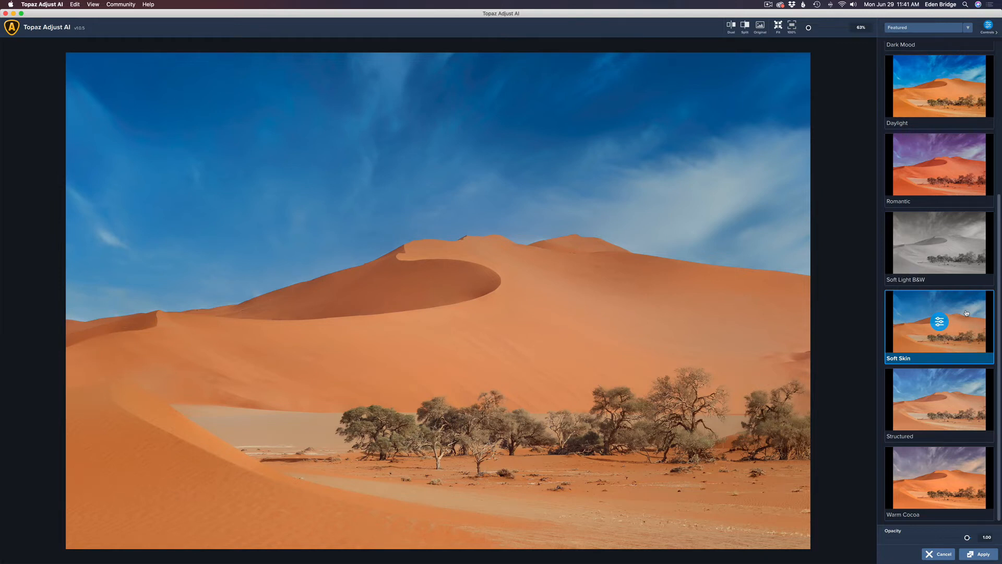
click(962, 397)
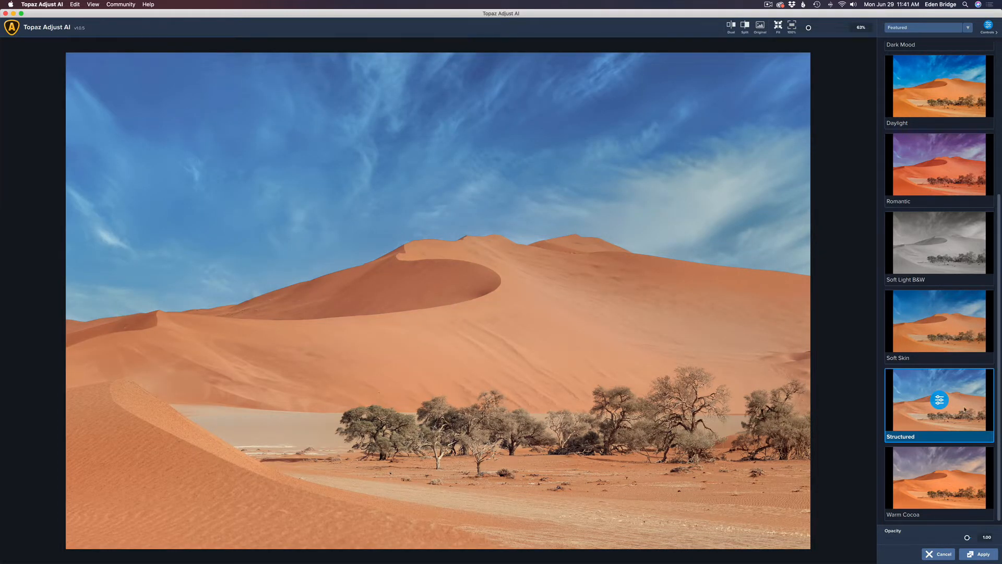
click(961, 471)
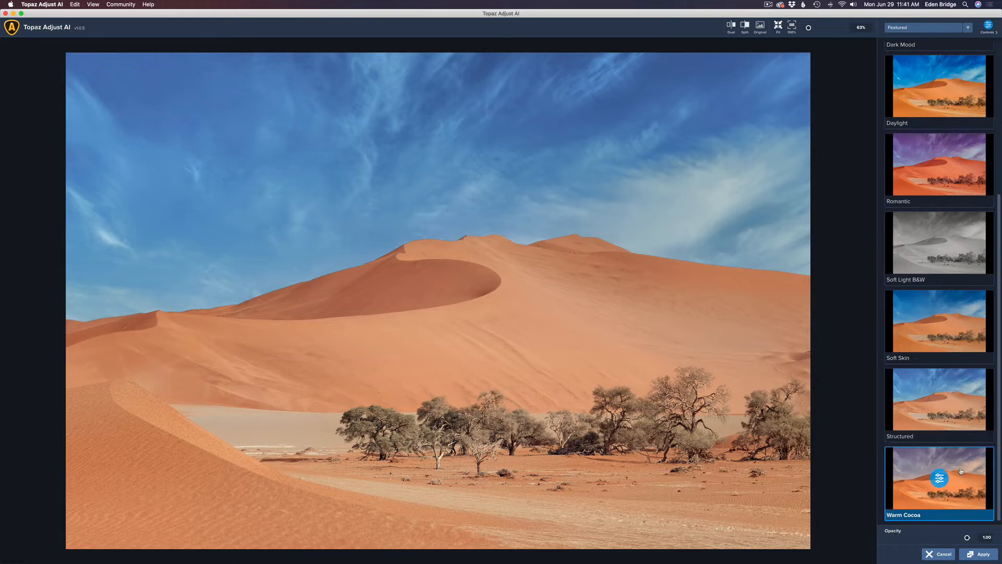
Switch to the HDR Looks presets and preview Ansel HDR, Coastal Sunrise, Dark Mood, Light Grunge, Natural Boost and Seafoam in turn
click(968, 30)
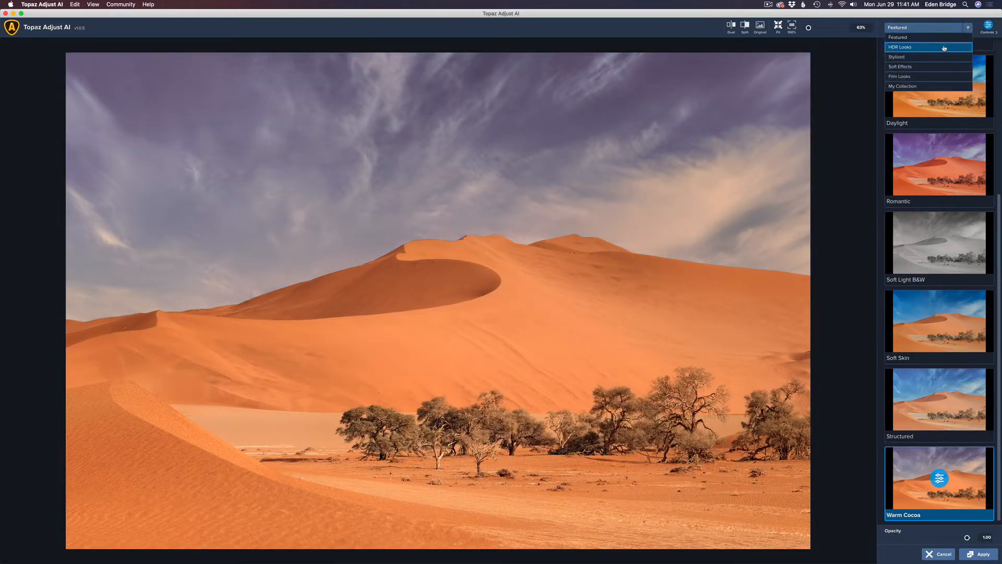
click(943, 47)
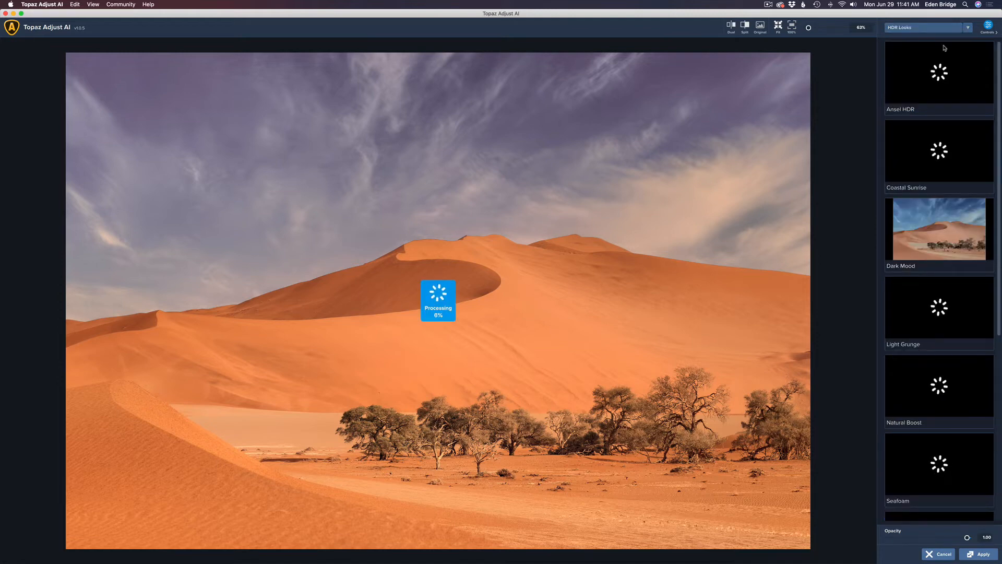
click(955, 64)
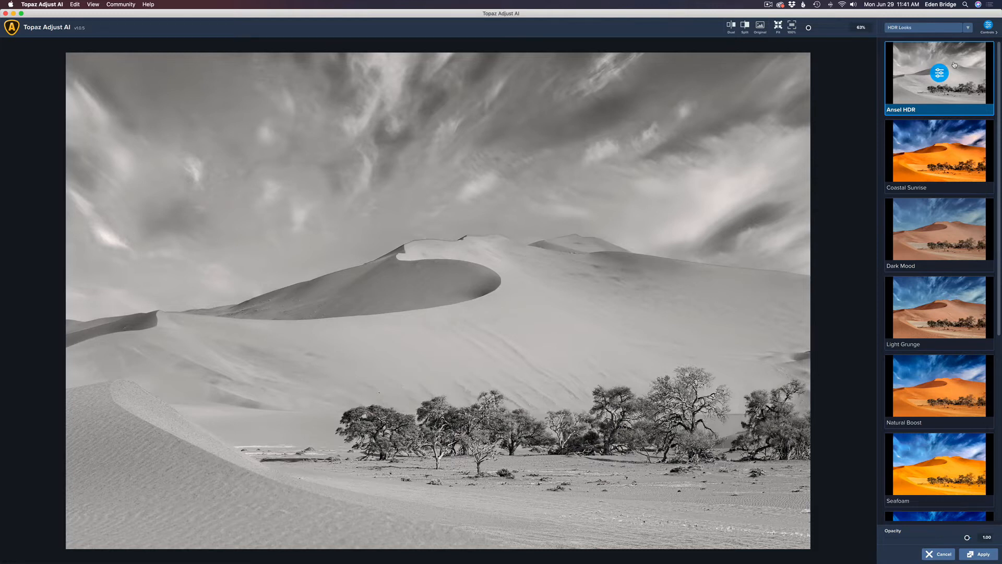
click(968, 152)
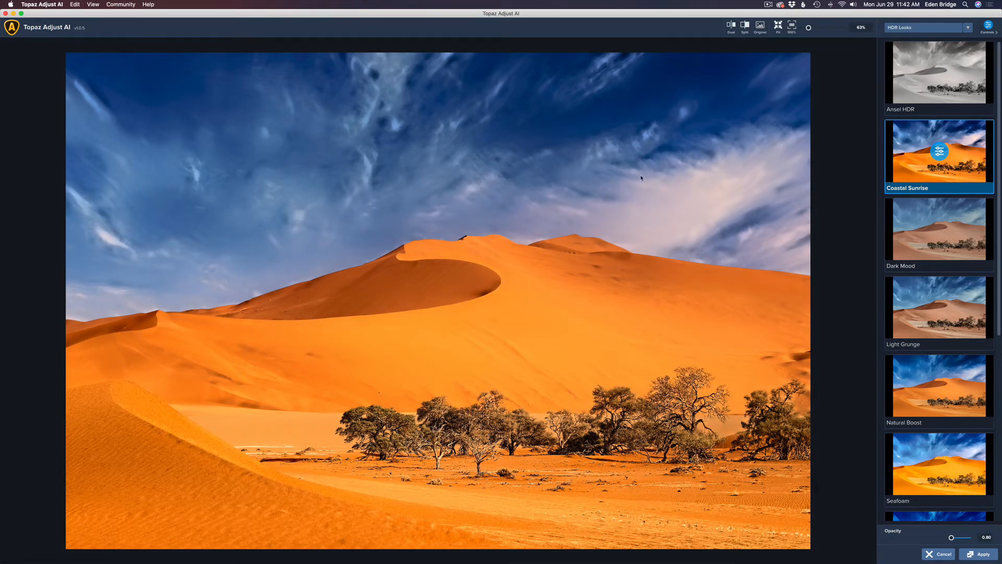
click(965, 224)
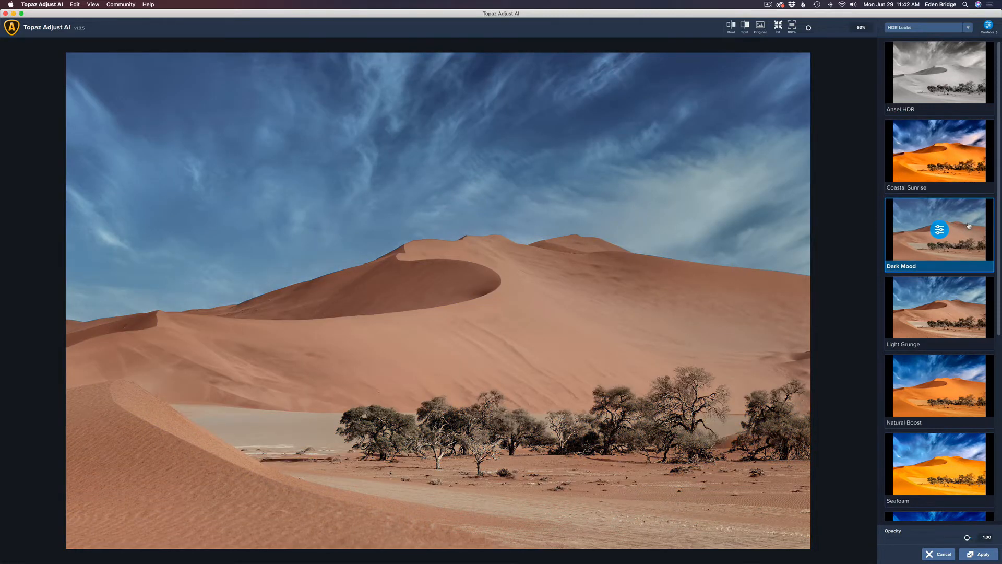
click(968, 309)
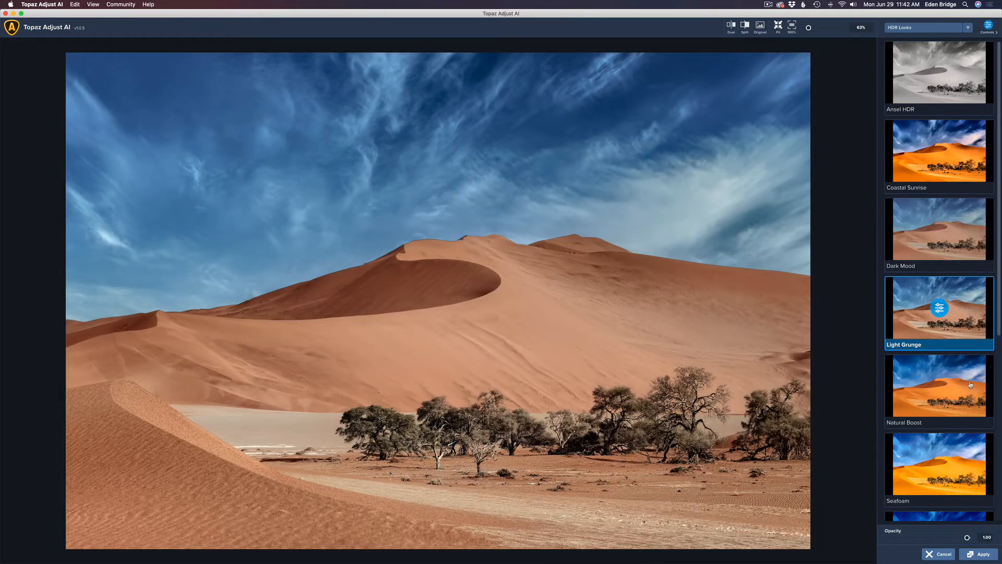
click(969, 385)
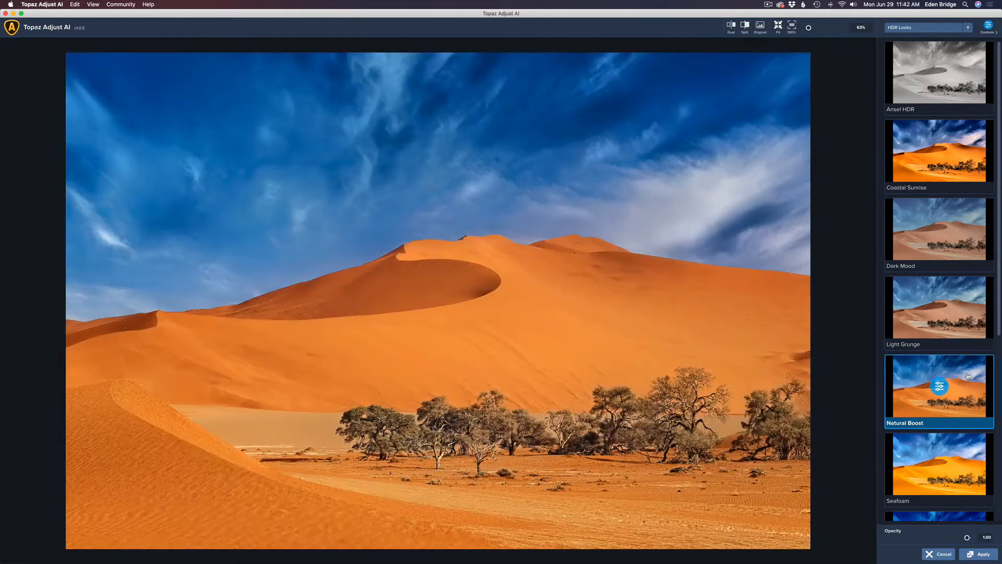
click(966, 453)
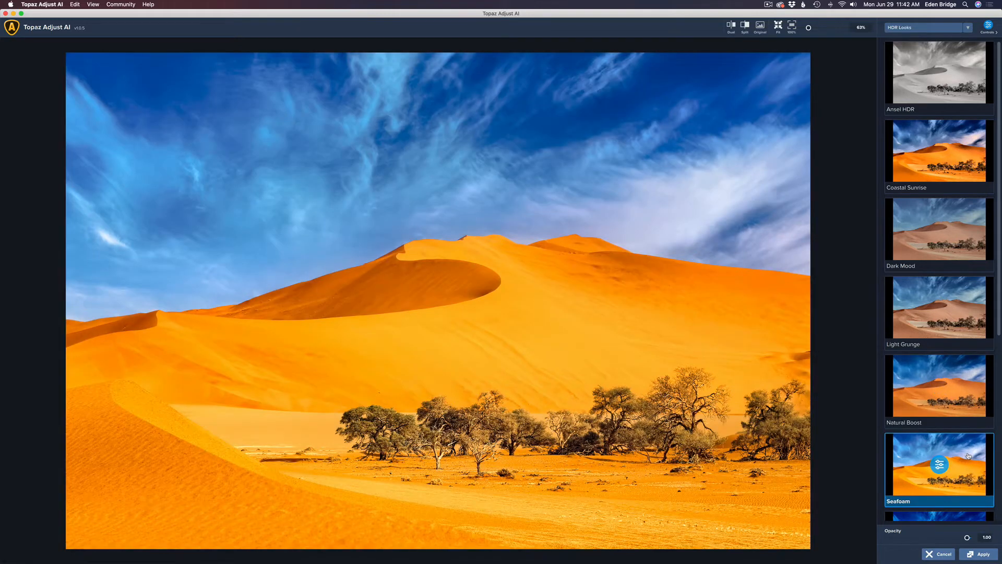
Preview the remaining HDR Looks presets Sky and Water Boost, Stormy, Sunset and Vivid Night
scroll(968, 456, down, 5)
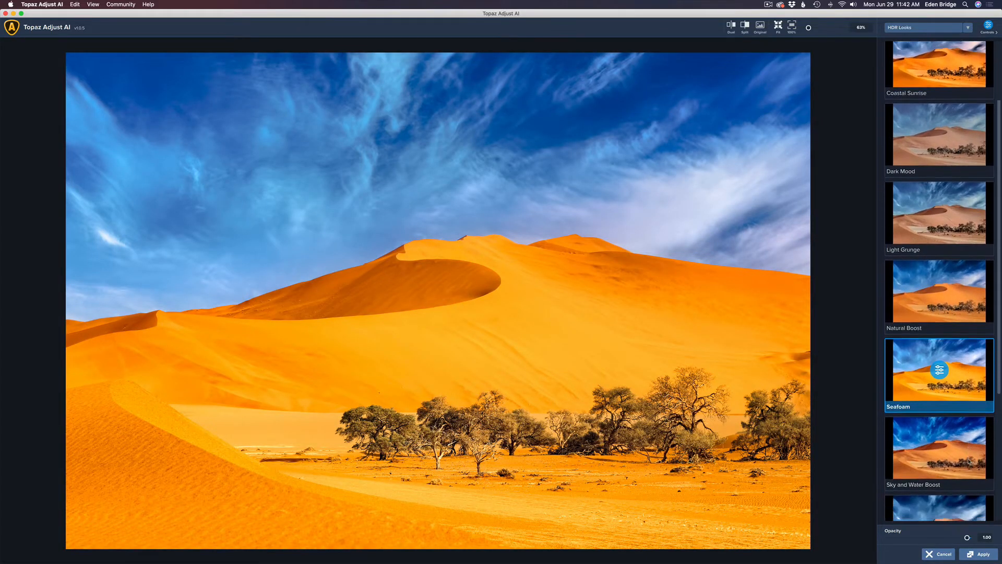
scroll(968, 460, down, 3)
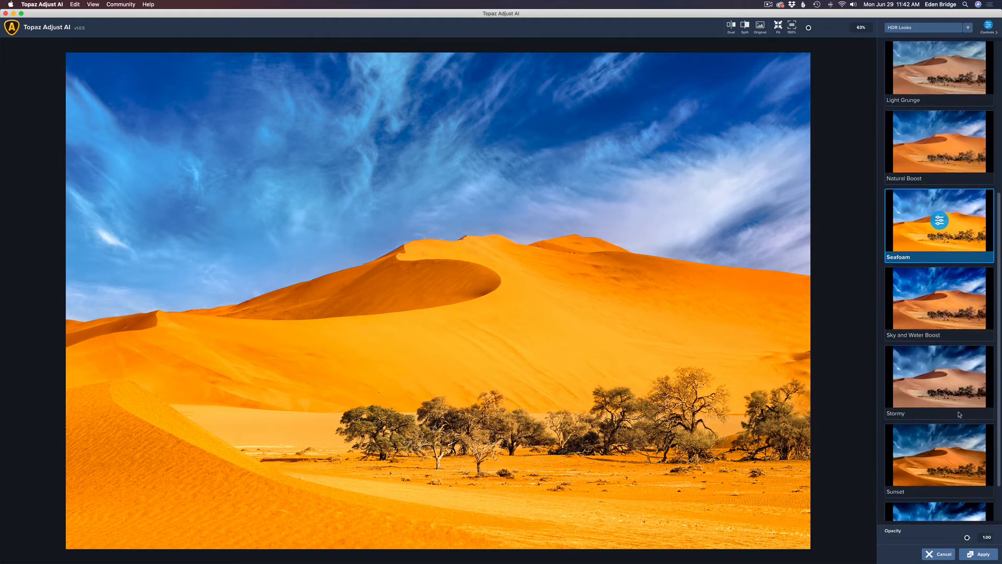
click(958, 299)
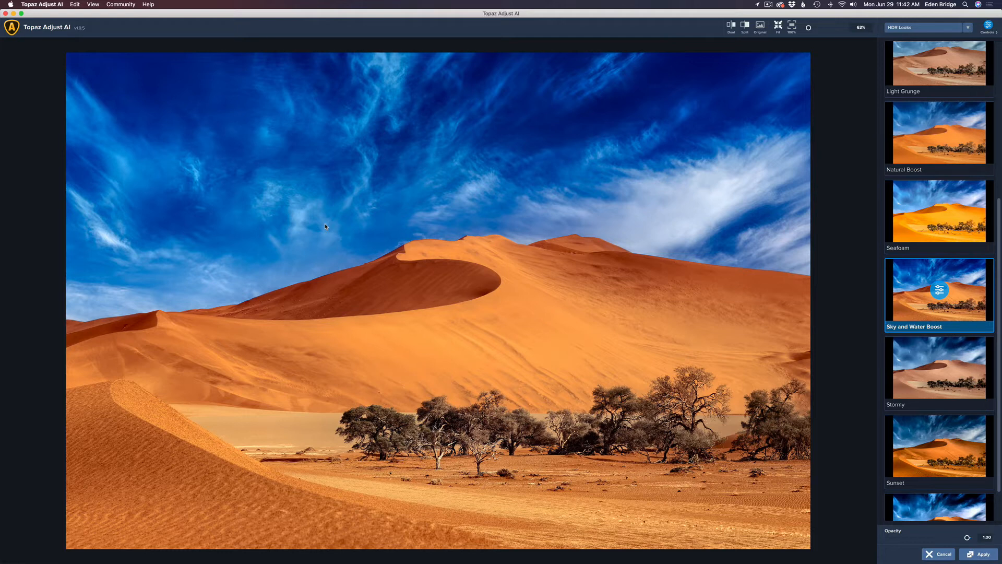
click(958, 373)
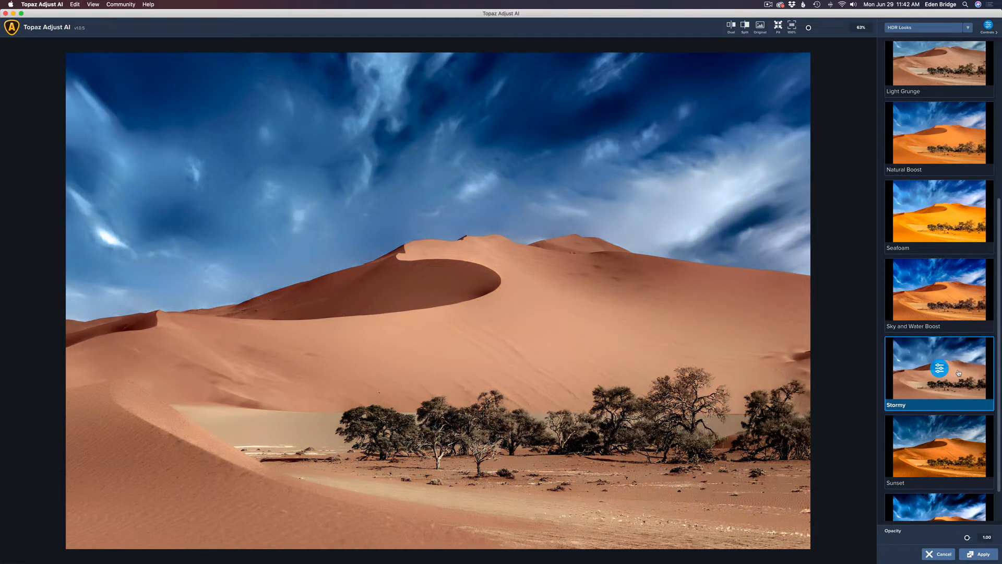
click(967, 447)
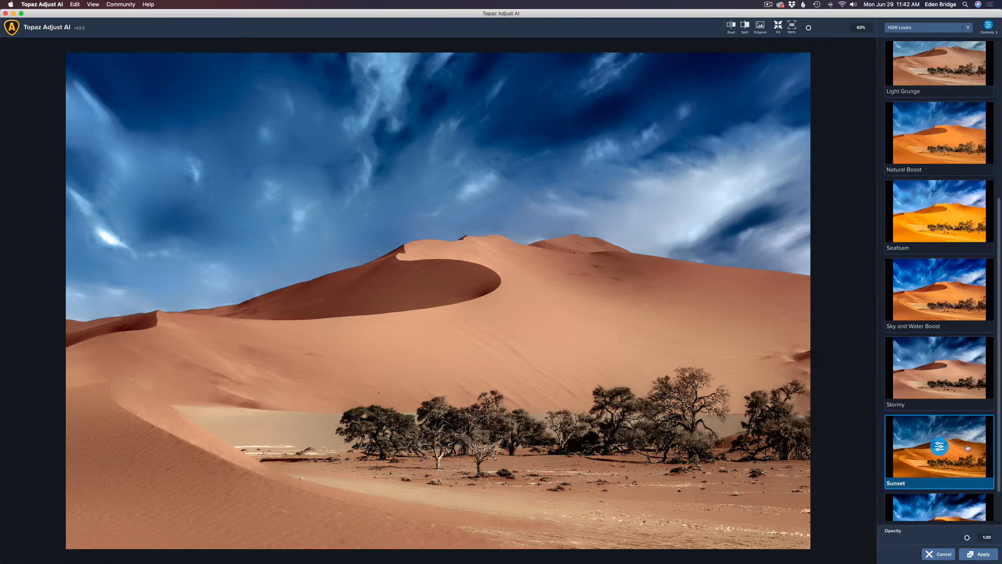
scroll(967, 448, down, 3)
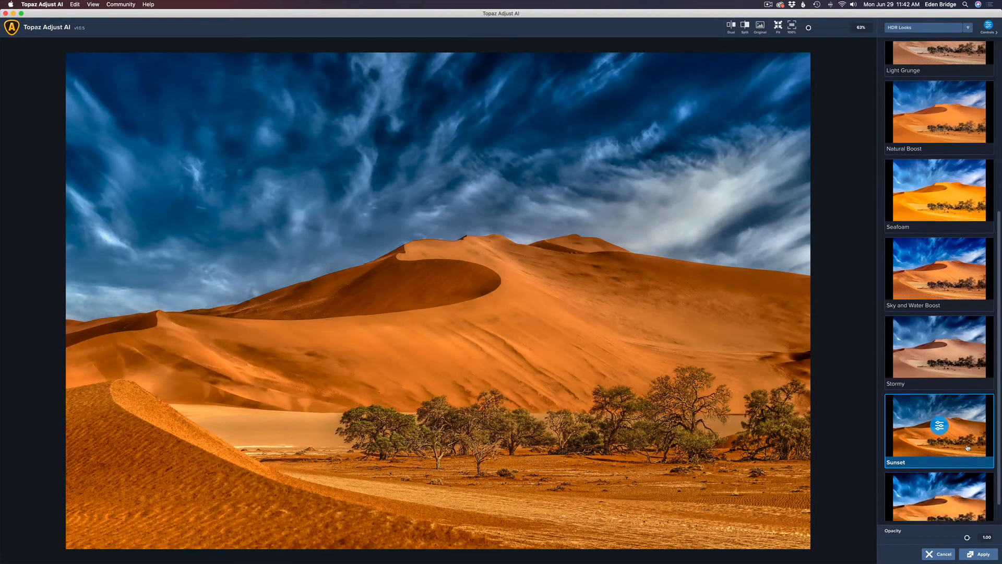
click(966, 474)
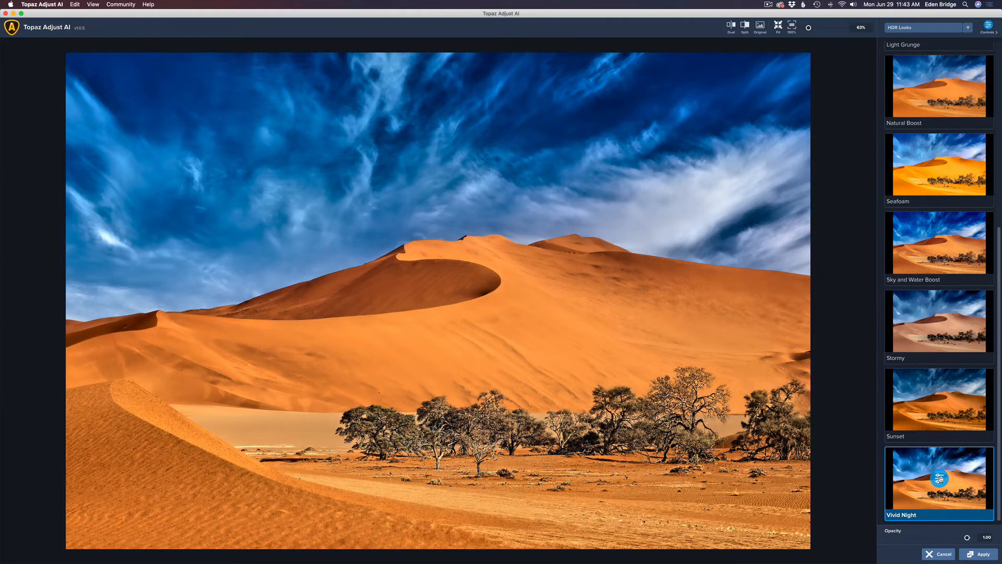
Switch to the Stylized presets and preview B&W Polaroid, Blue Matte Film, Blue Moon, Cotton Candy, Daylight, Hypercolor and Landscape Pro in turn
click(968, 29)
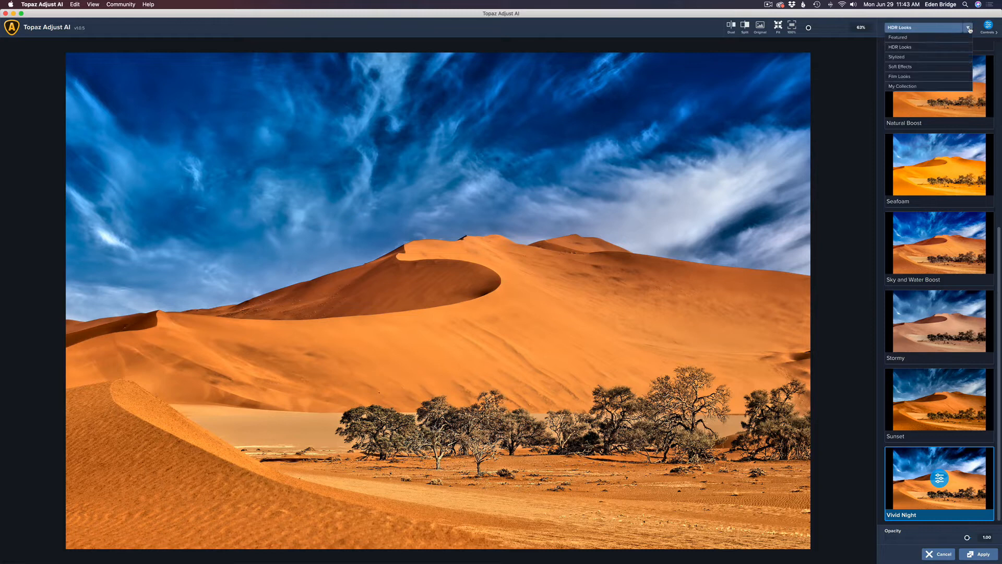
click(939, 57)
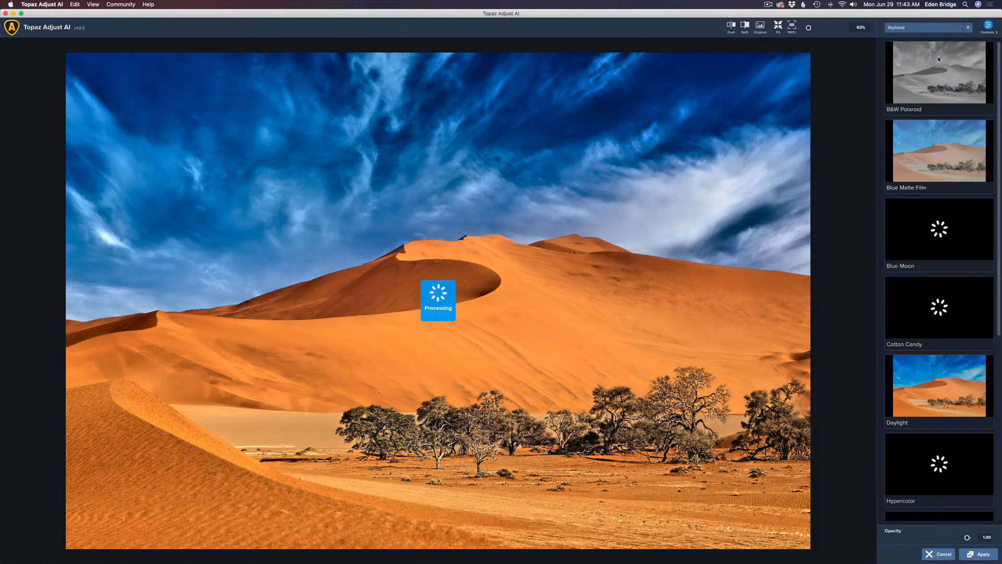
click(956, 87)
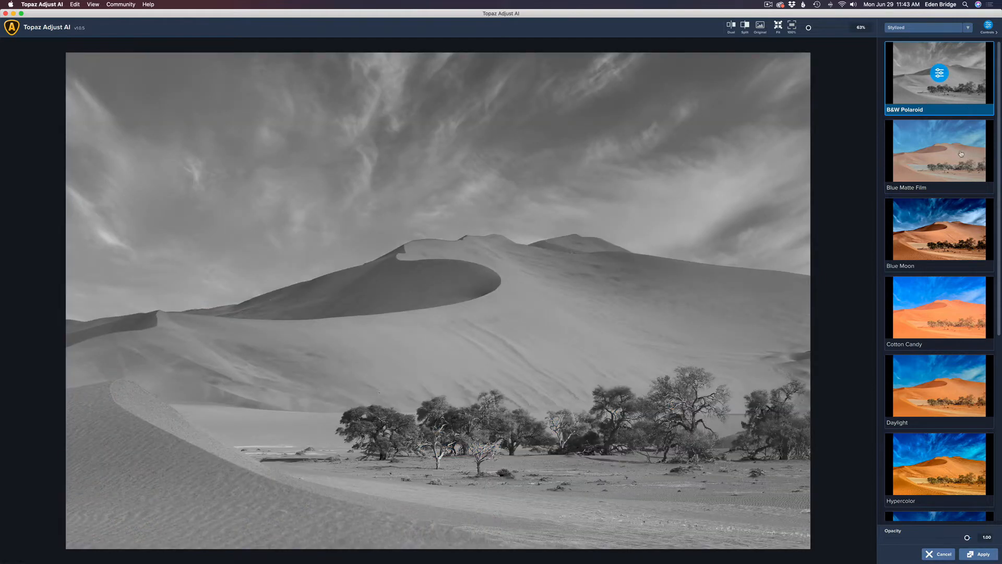
click(961, 154)
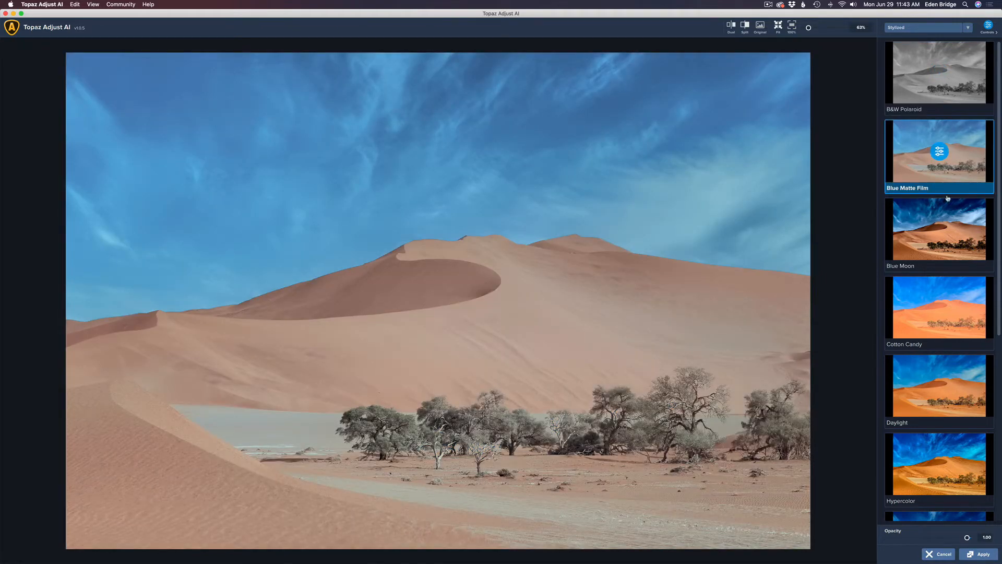
click(952, 238)
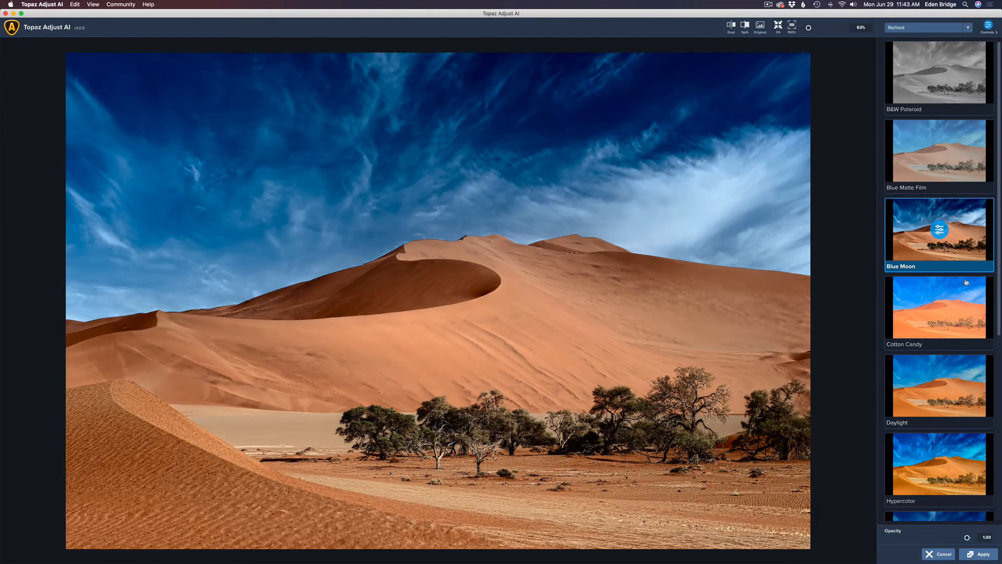
click(962, 308)
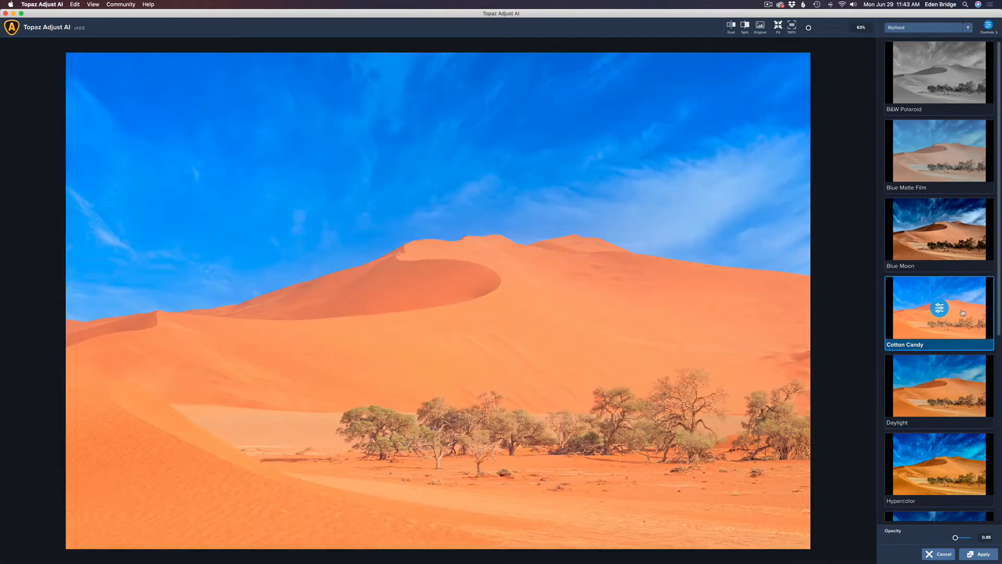
click(953, 380)
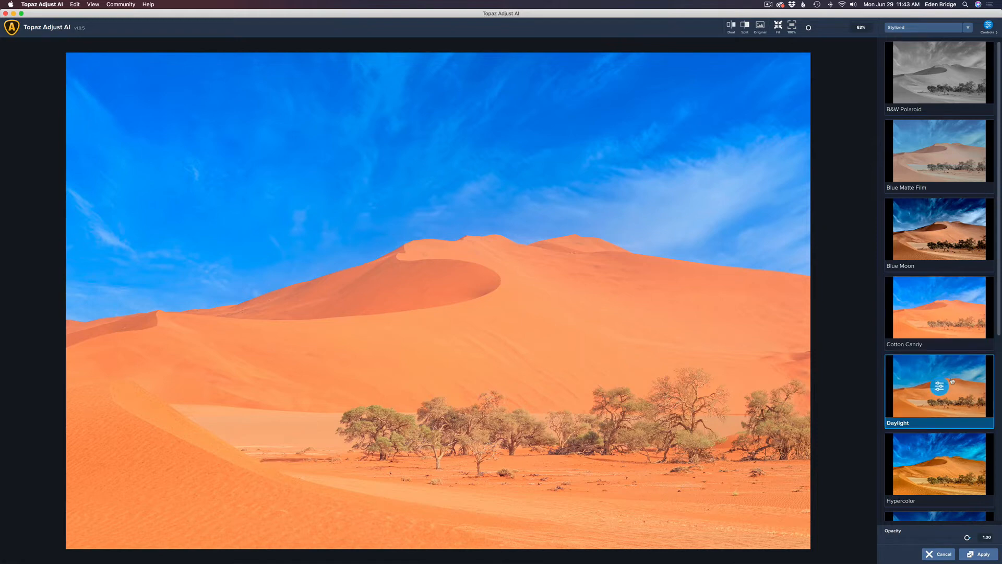
click(965, 457)
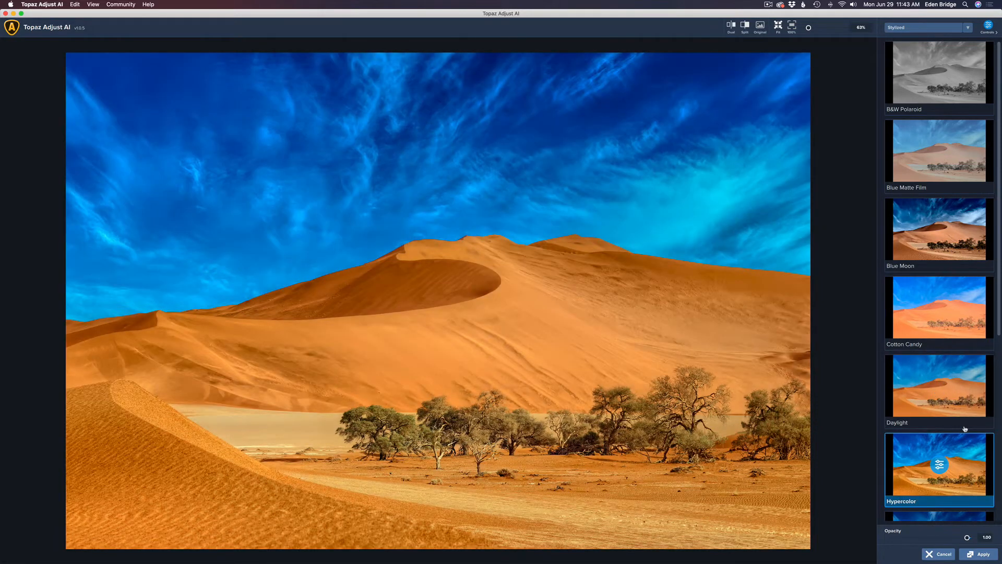
scroll(965, 428, down, 5)
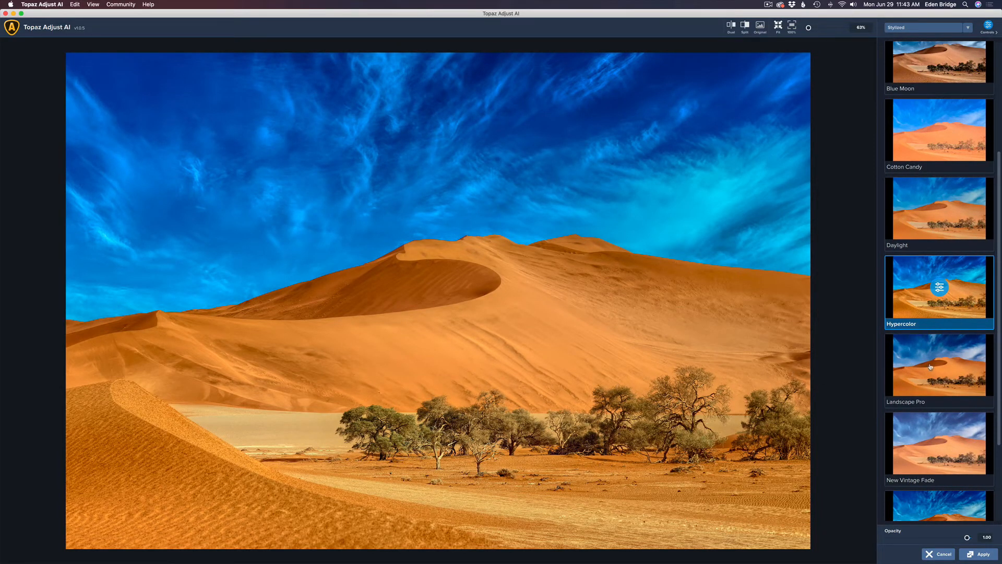
click(945, 362)
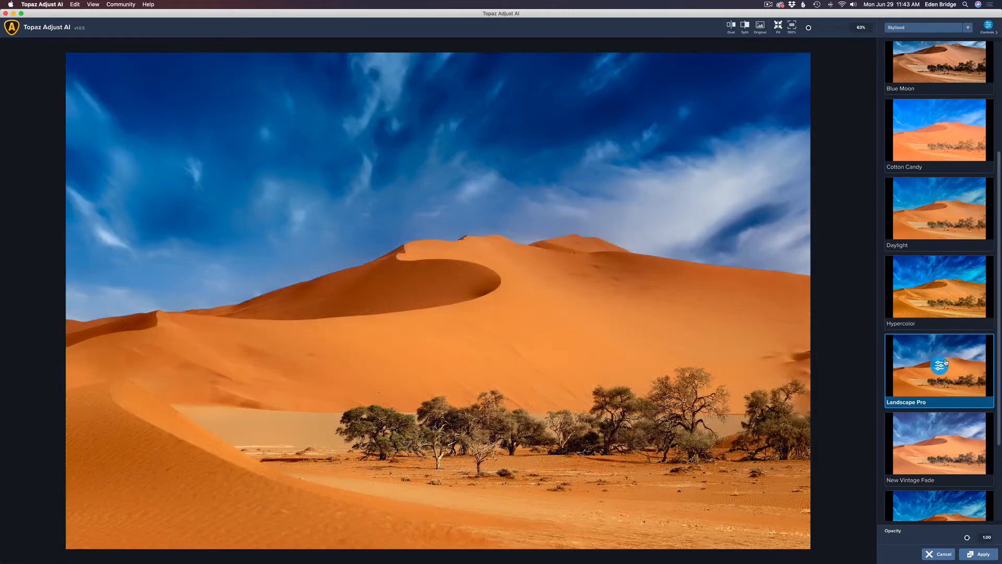
Preview the New Vintage Fade and River Rocks presets from the Stylized collection on the photo
click(965, 432)
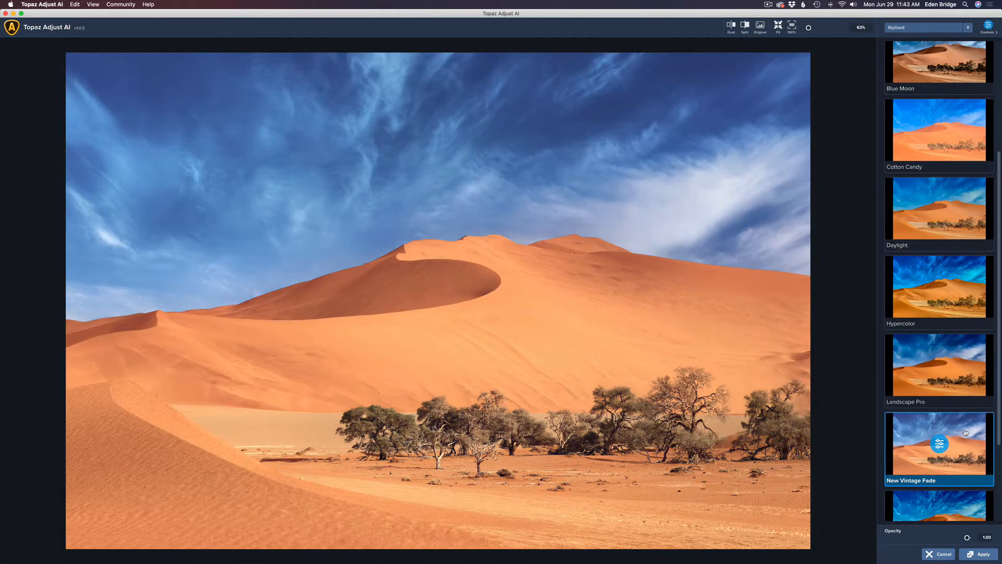
scroll(965, 432, down, 5)
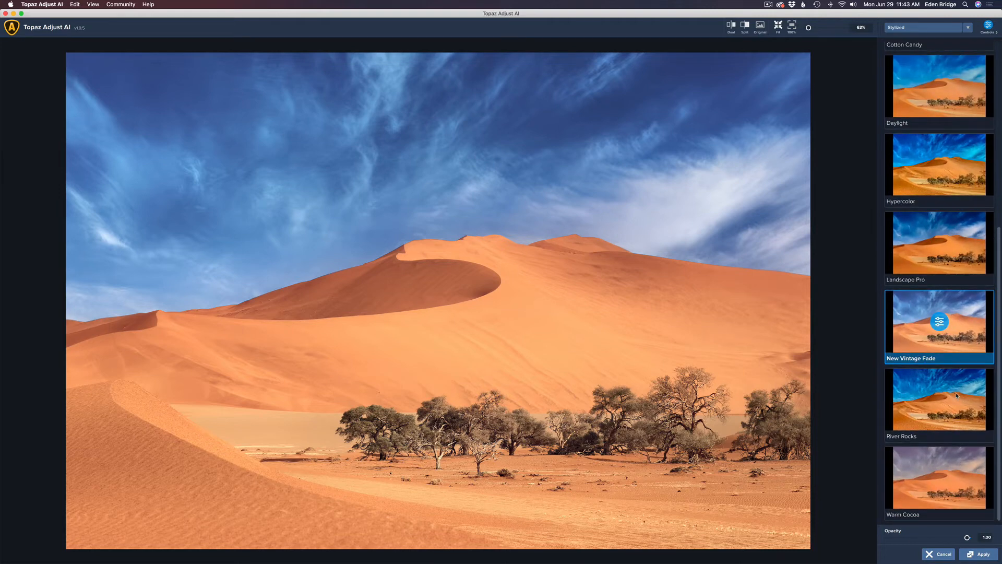
click(957, 395)
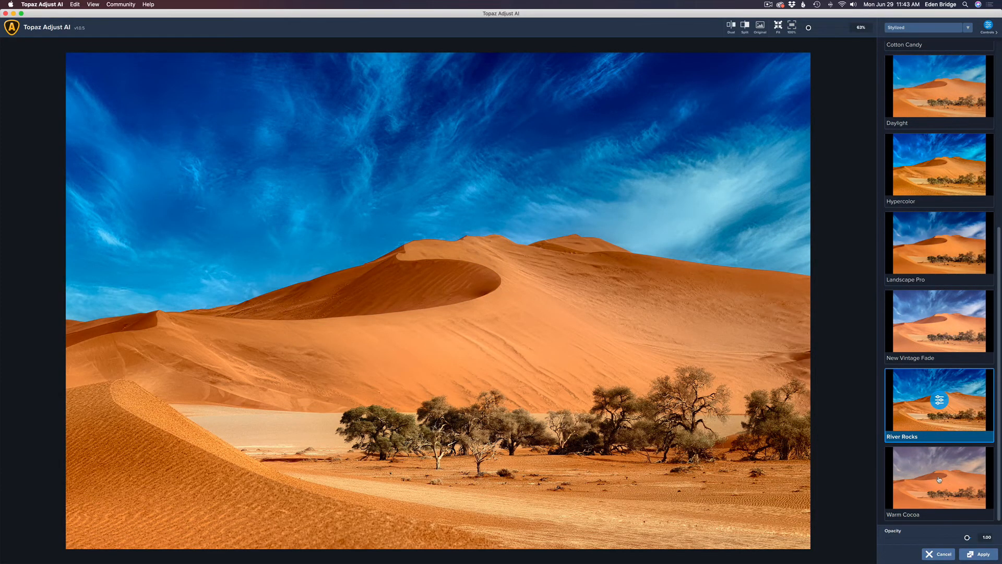
Switch to the Soft Effects presets and preview B&W Soft Light and Depth Effect on the photo
click(968, 29)
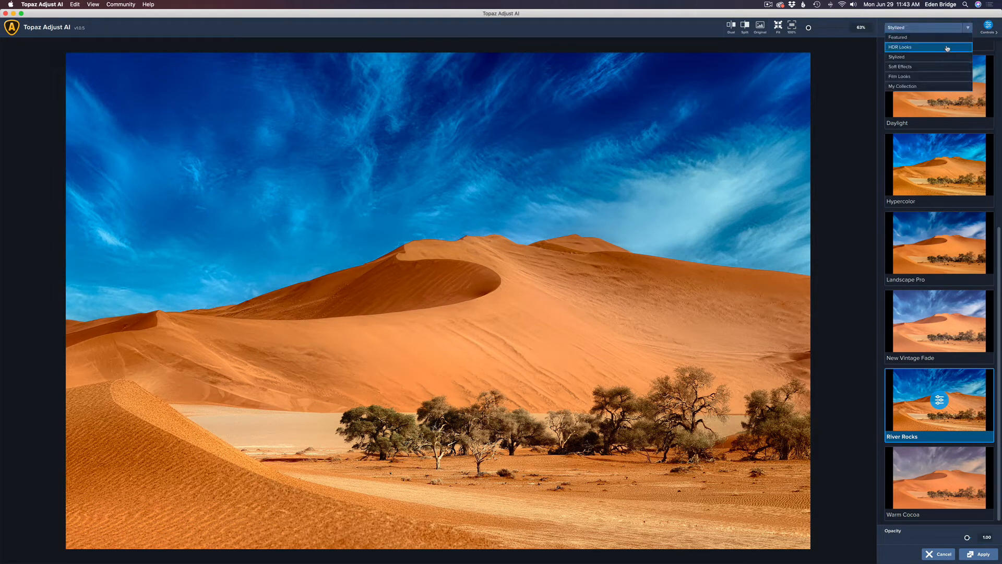
click(930, 67)
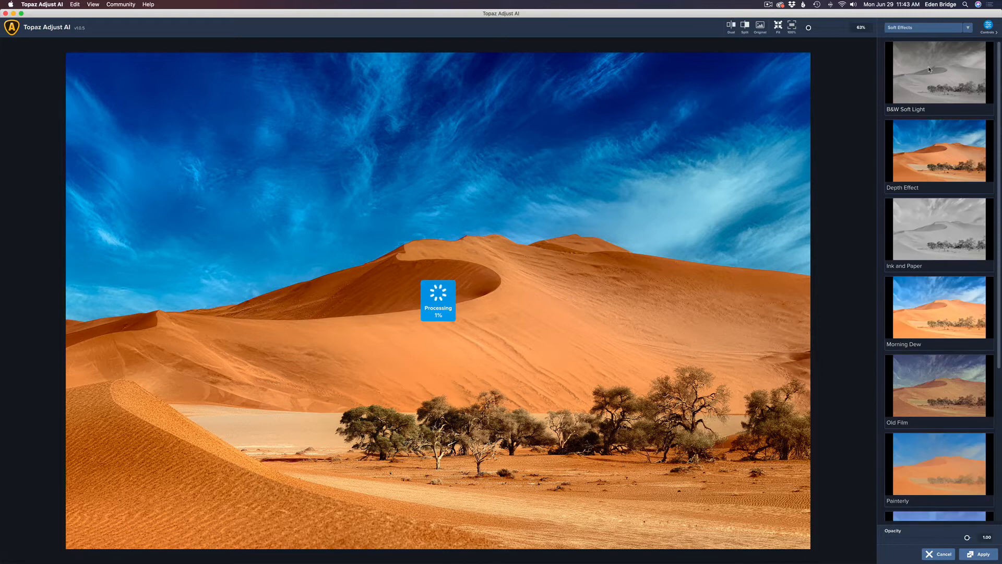
click(957, 79)
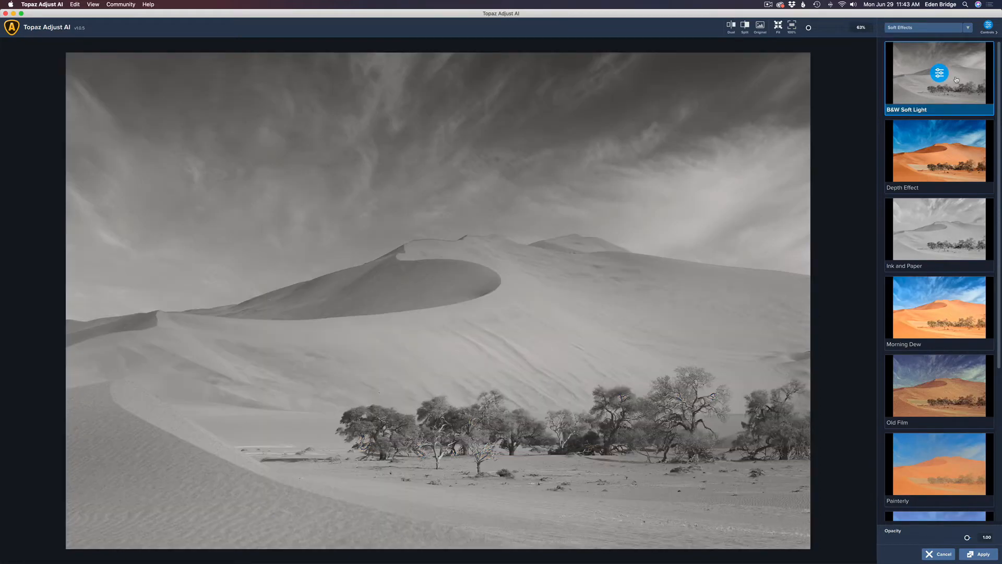
click(951, 154)
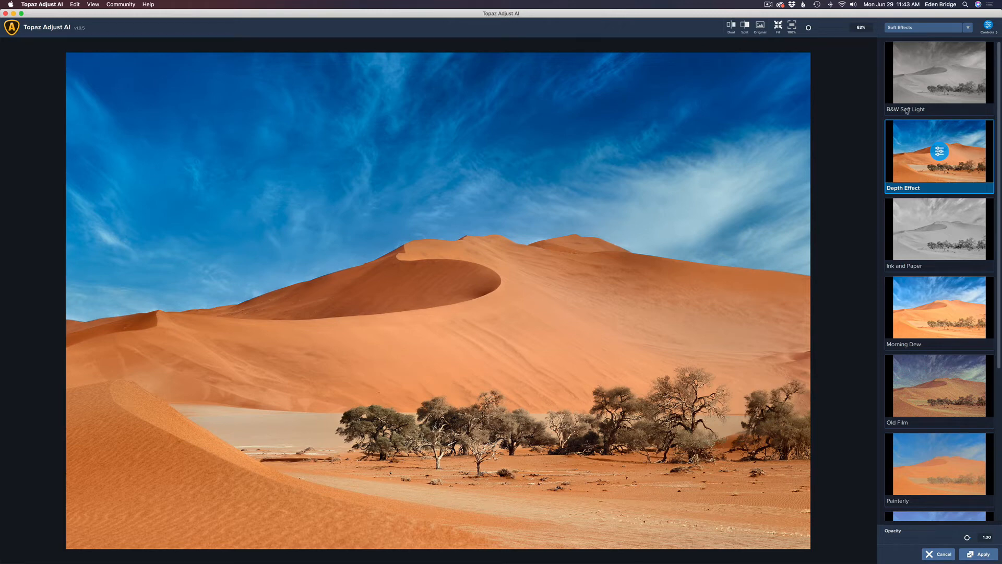
Compare the Depth Effect result with the original photo twice, returning to the processed image each time
click(761, 27)
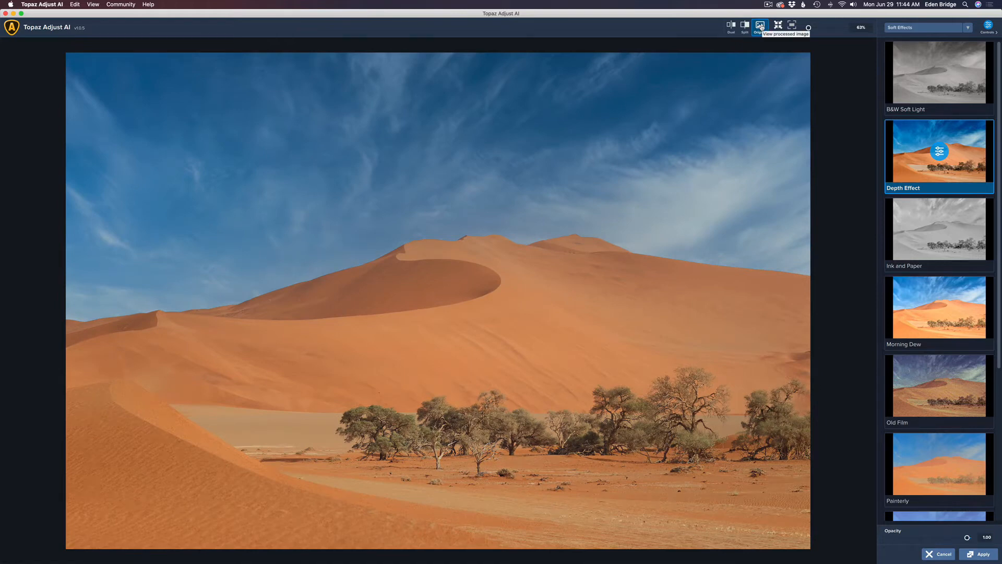
click(760, 27)
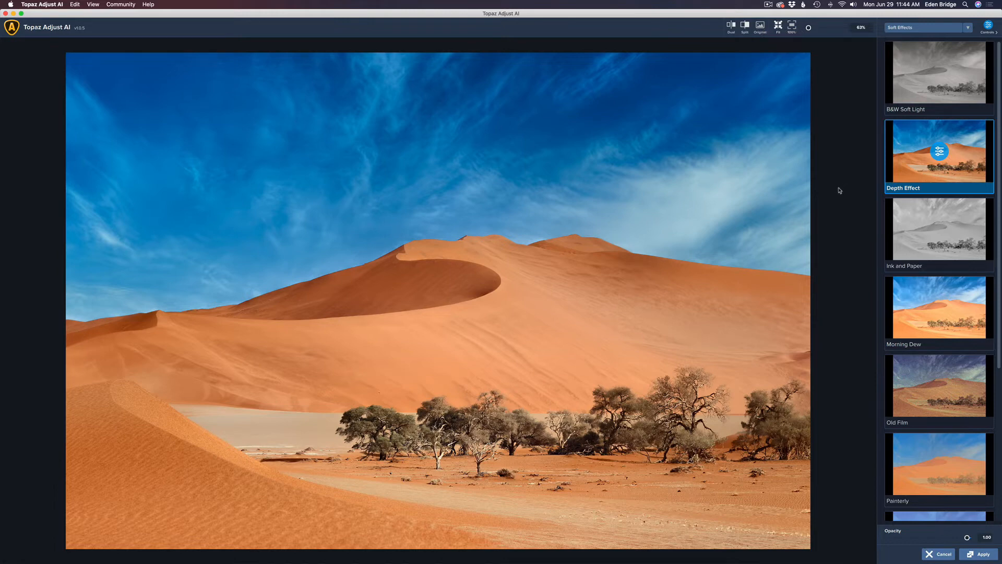
key(space)
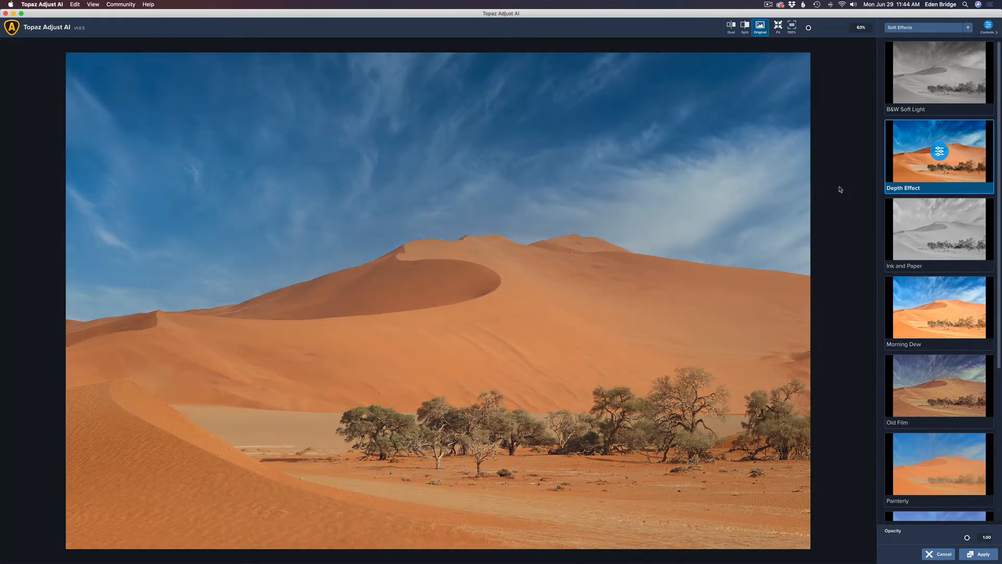
key(space)
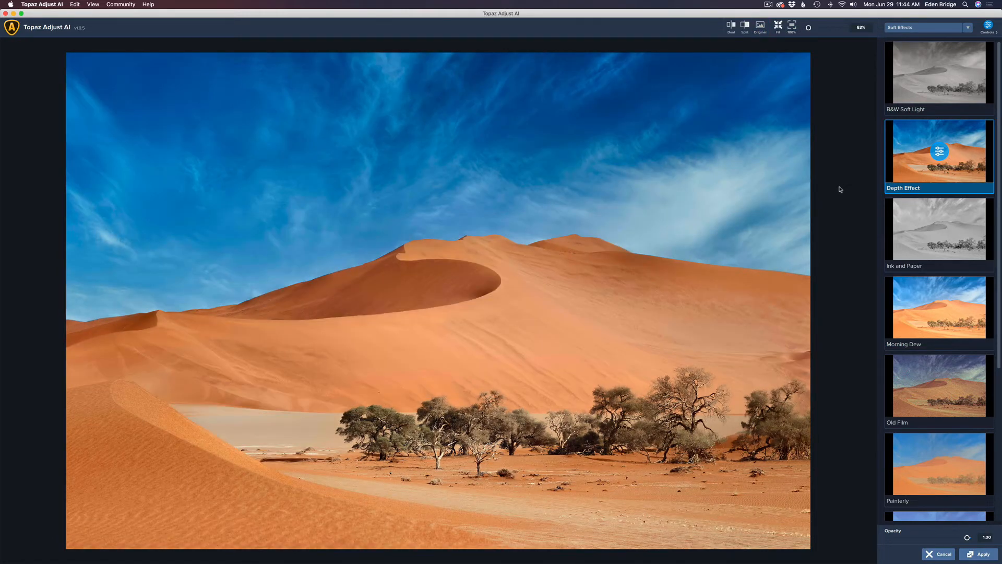
Preview the remaining Soft Effects presets Ink and Paper, Morning Dew, Old Film, Painterly, Petals, Soft Sepia and Soft Skin in turn
click(944, 229)
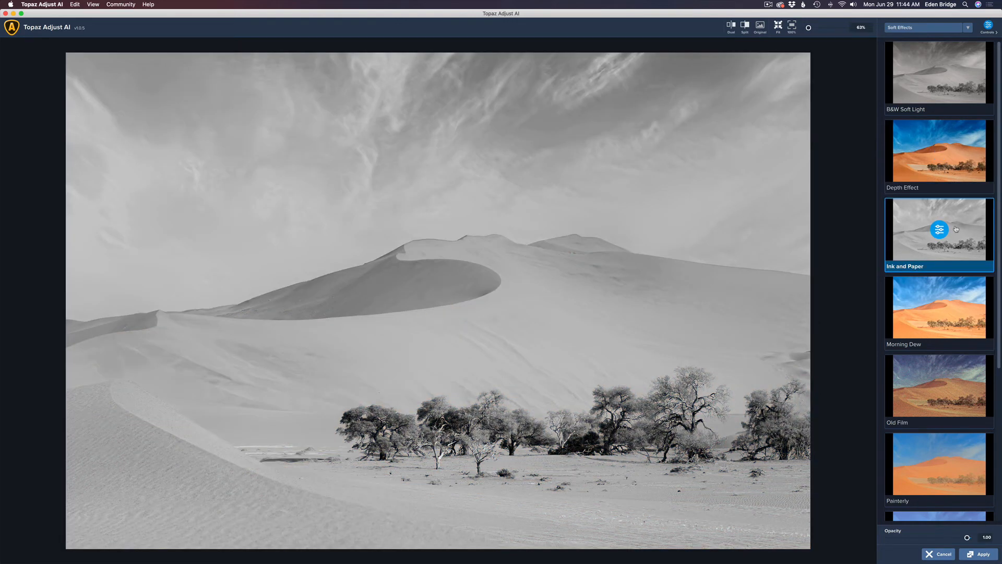
click(961, 313)
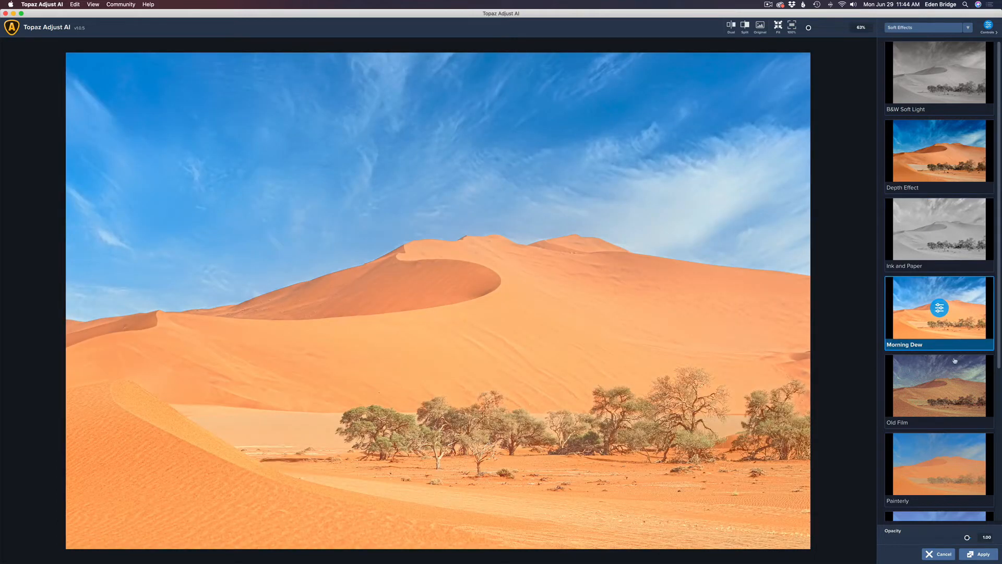
click(964, 384)
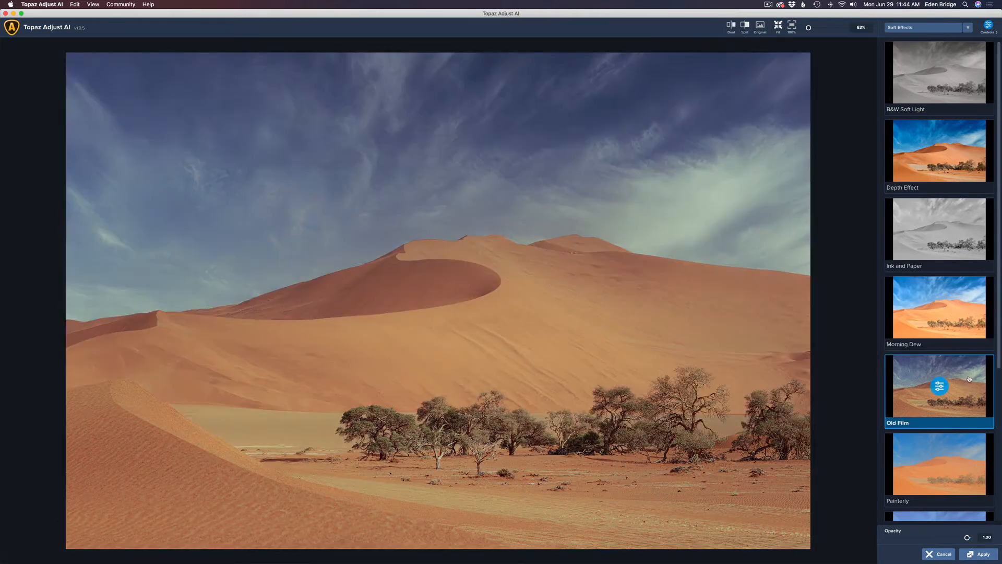
click(961, 452)
scroll(962, 452, down, 8)
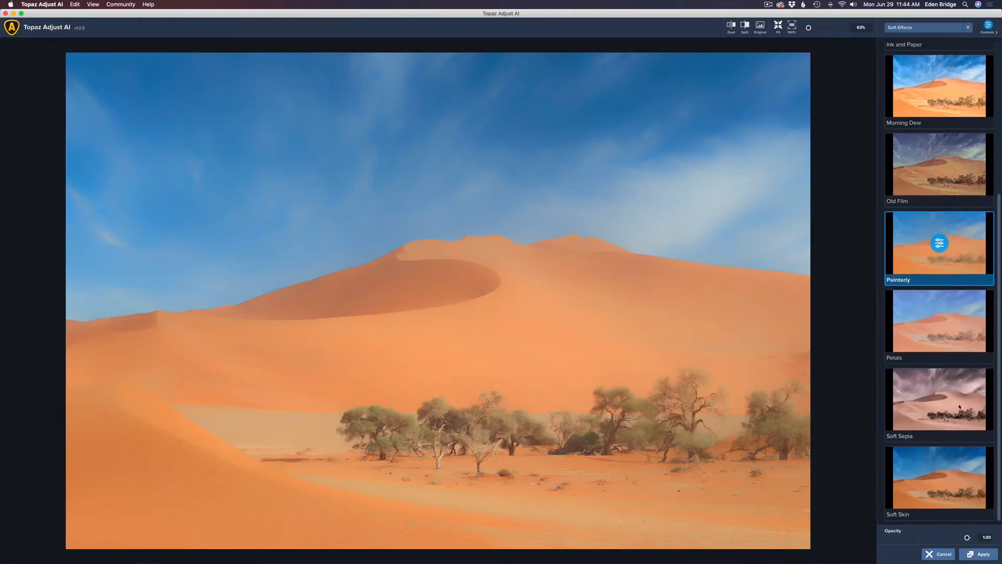
click(964, 314)
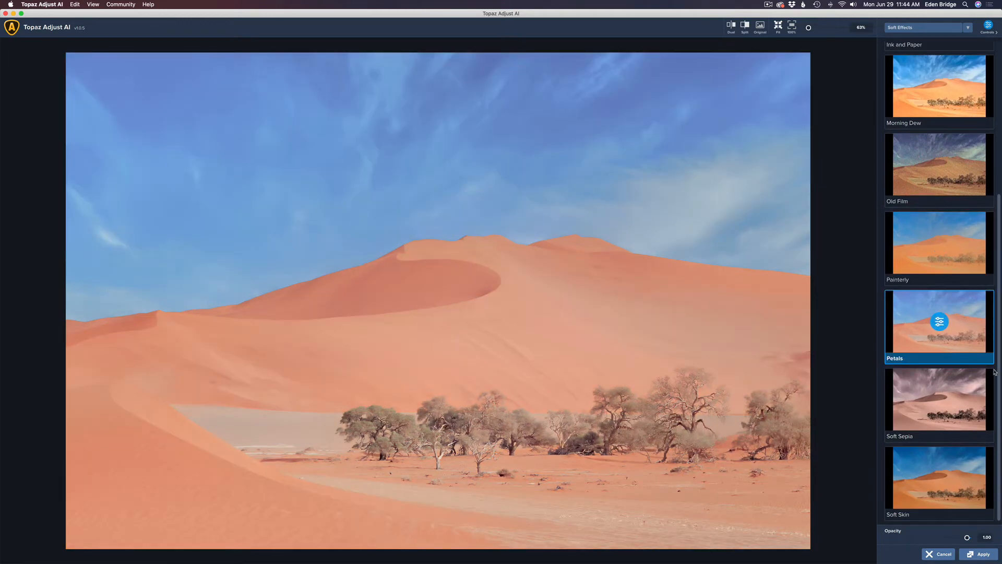
click(960, 398)
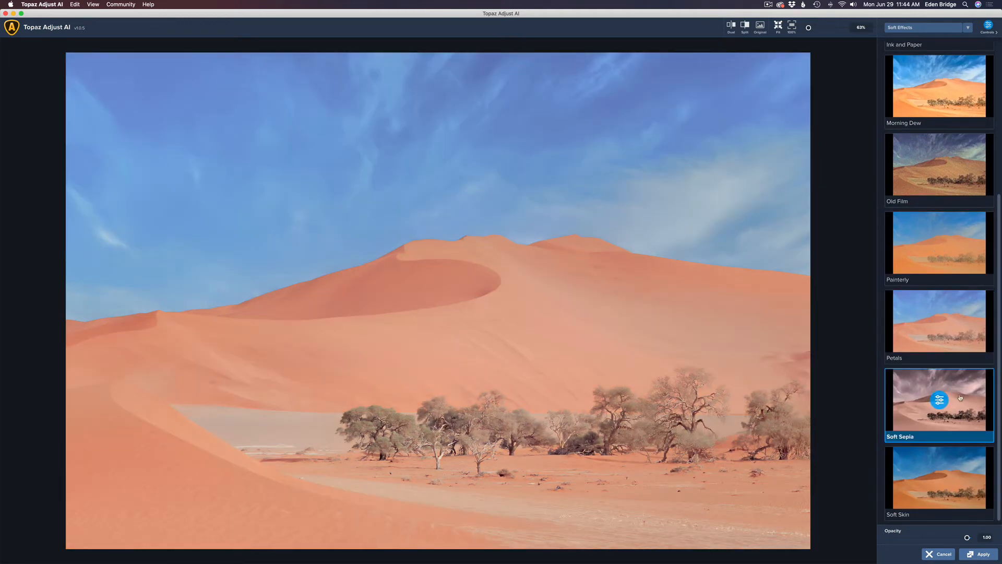
click(962, 473)
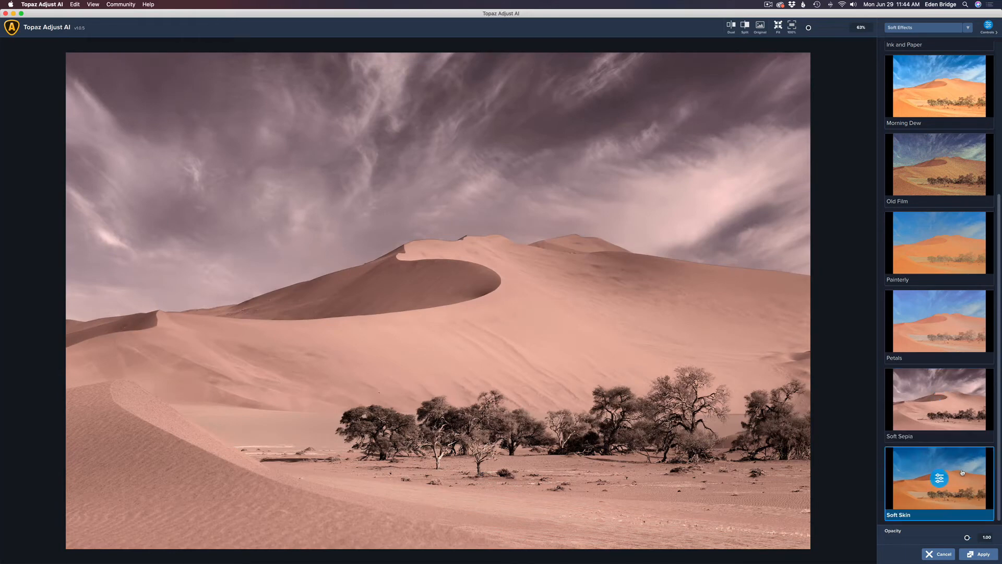
Switch to the Film Looks presets and preview Cold and Calm, Ethereal, Friendly, Green Glow and Idyllic in turn
click(968, 28)
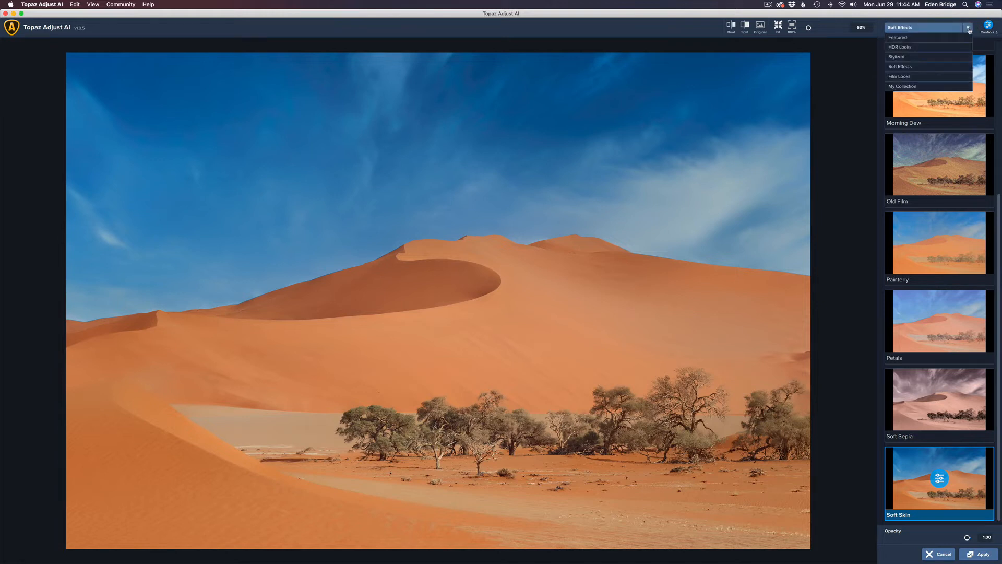
click(931, 77)
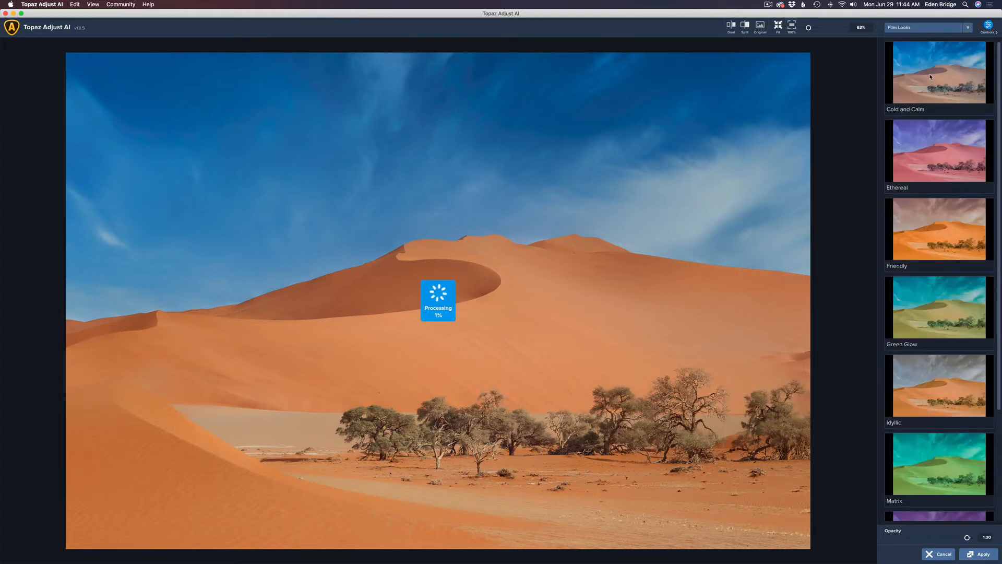
click(944, 70)
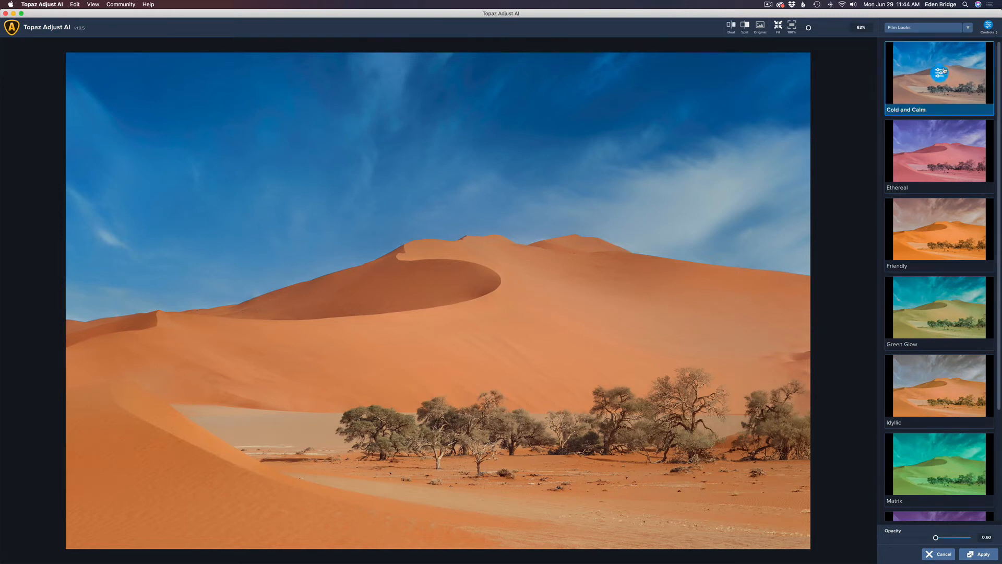
click(951, 153)
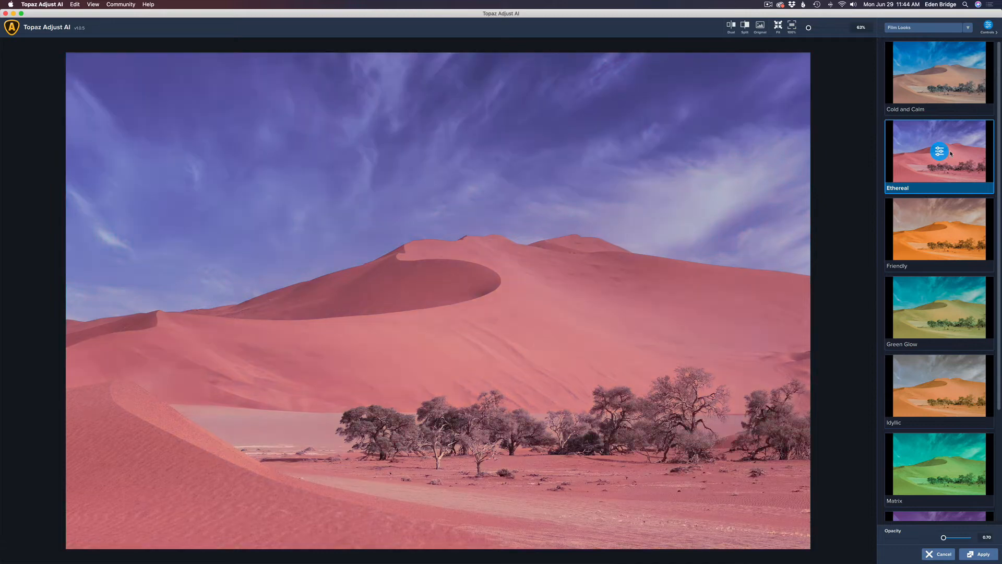
click(963, 224)
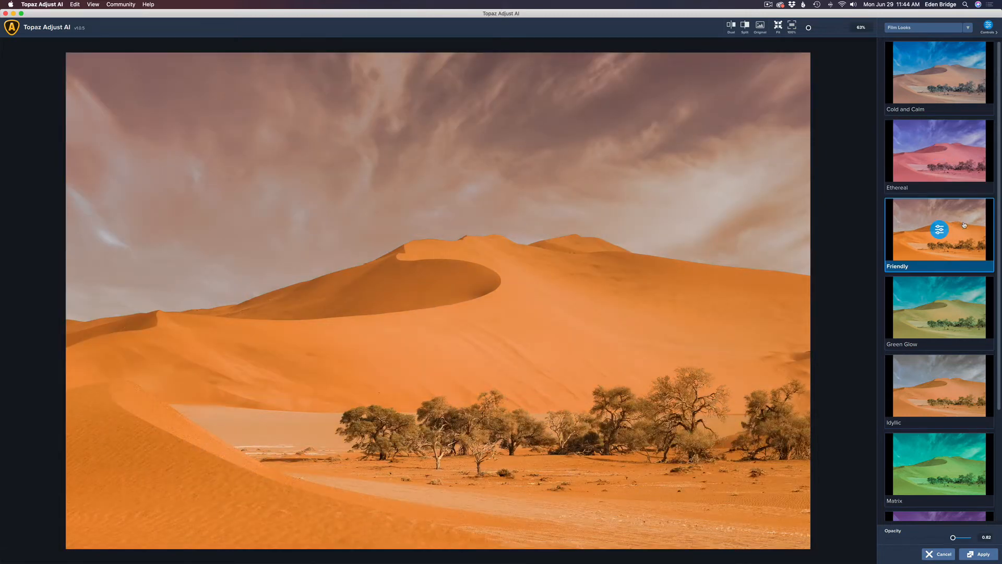
click(973, 302)
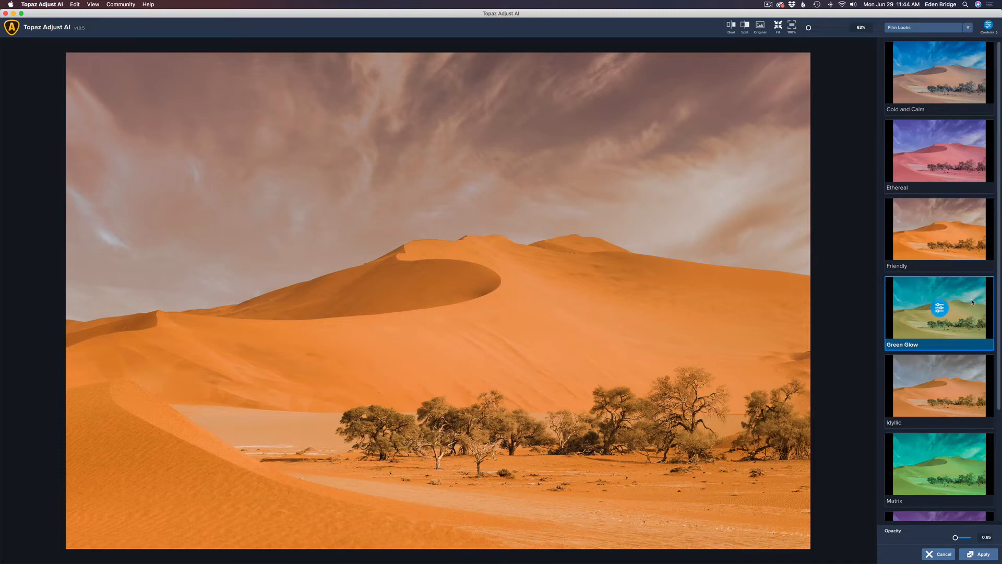
click(966, 375)
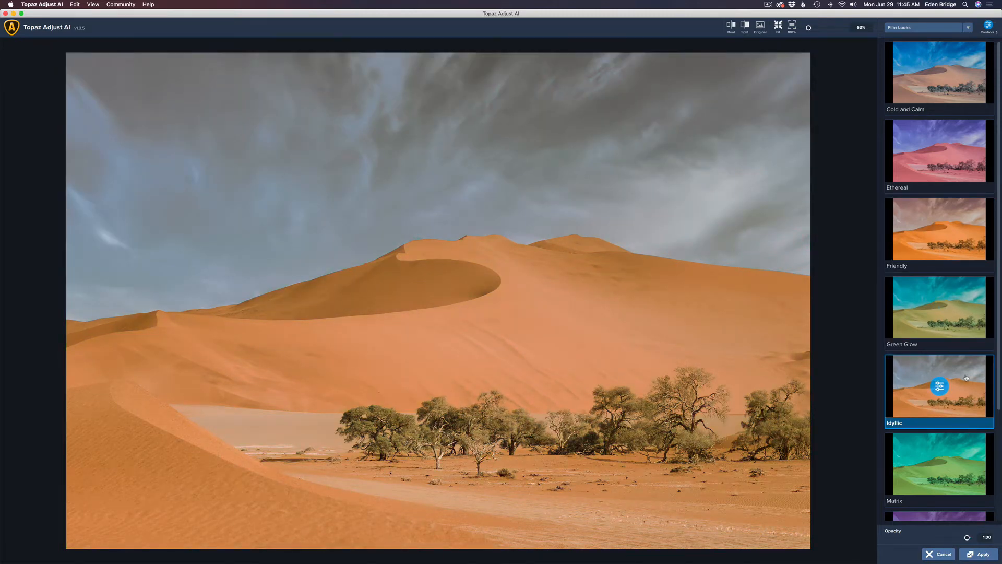
Preview the remaining Film Looks presets Matrix, Romantic and Wick on the photo
scroll(964, 371, down, 5)
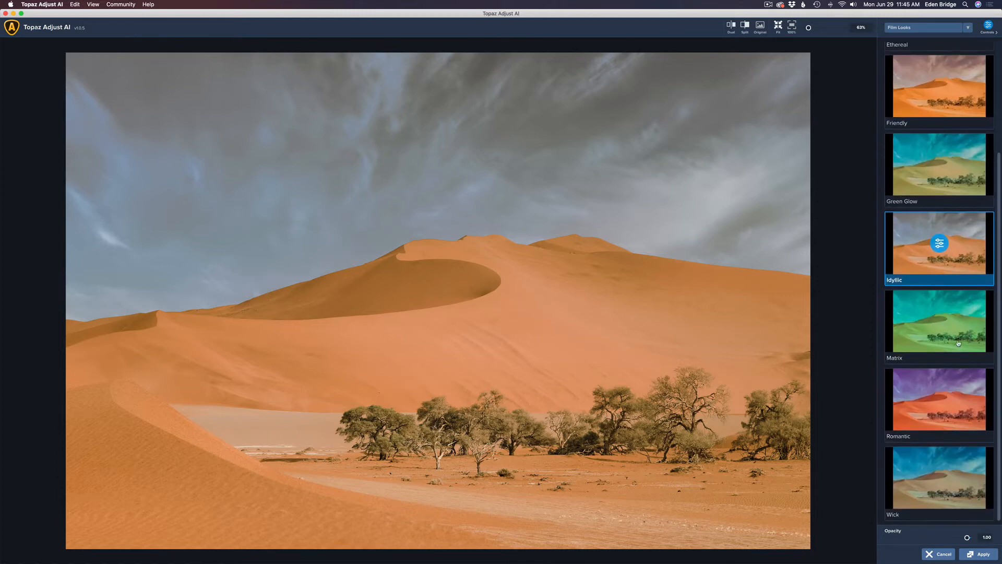
click(964, 327)
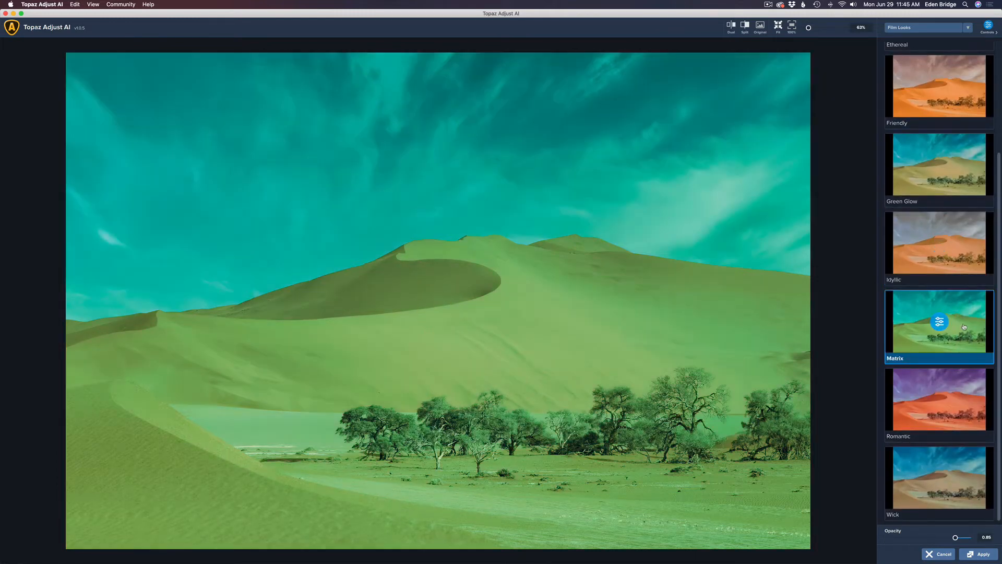
click(964, 400)
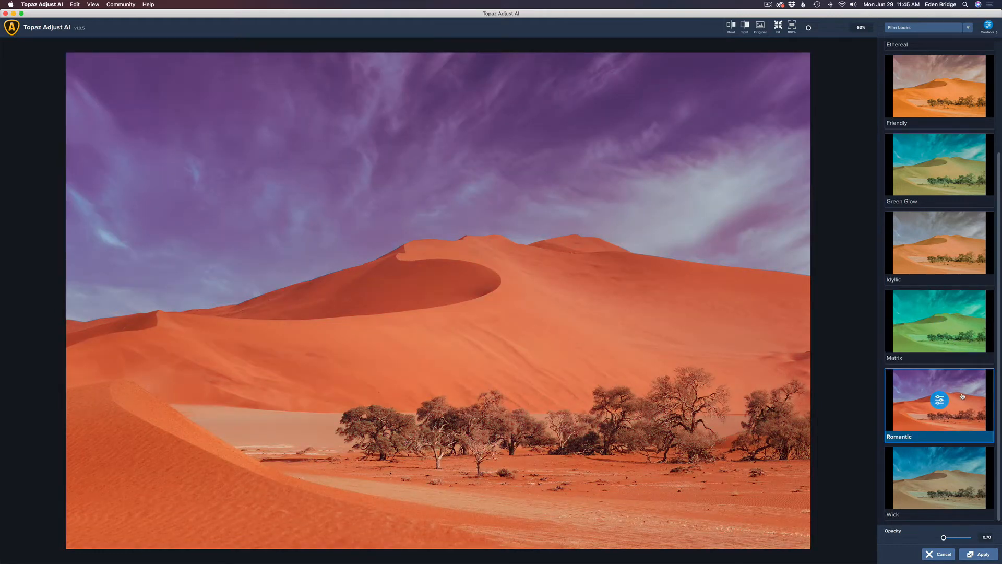
click(956, 474)
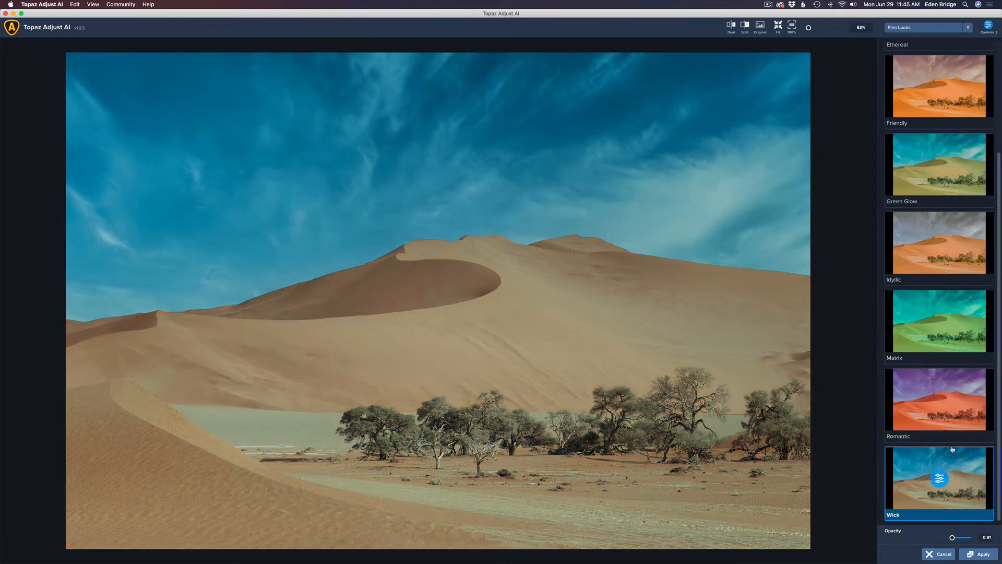
Switch to the My Collection presets and preview the saved Detailed HDR preset on the photo
click(968, 28)
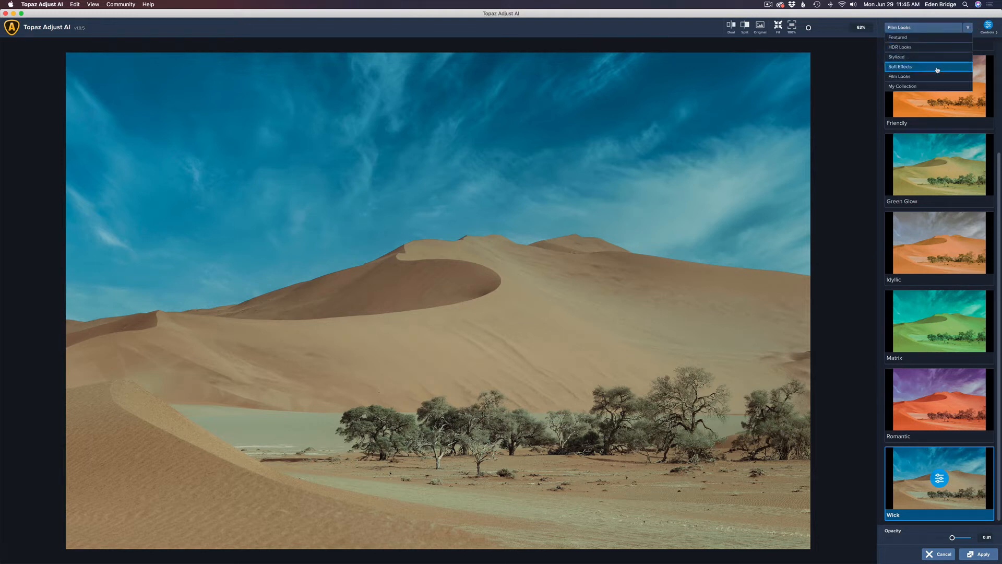
click(918, 87)
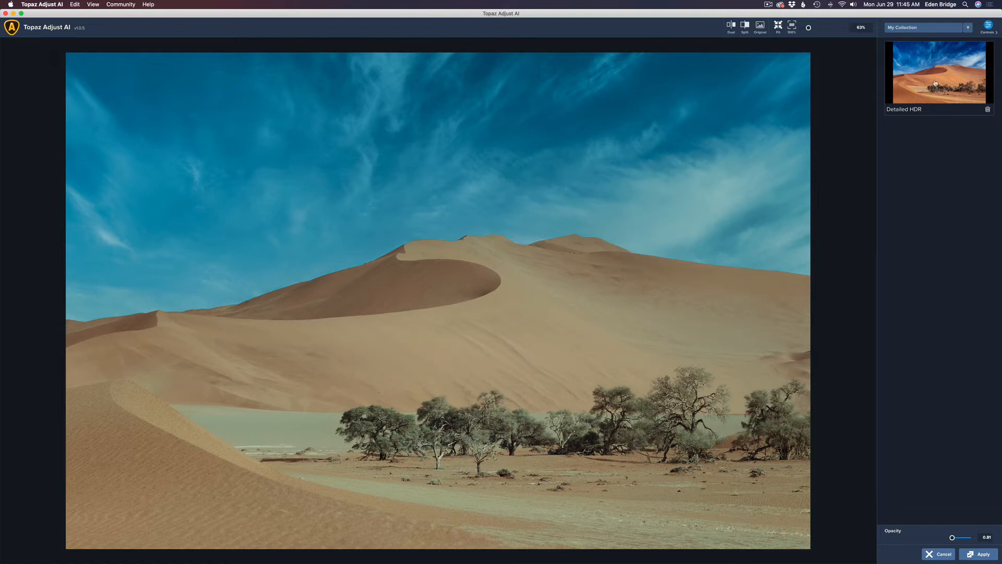
click(935, 83)
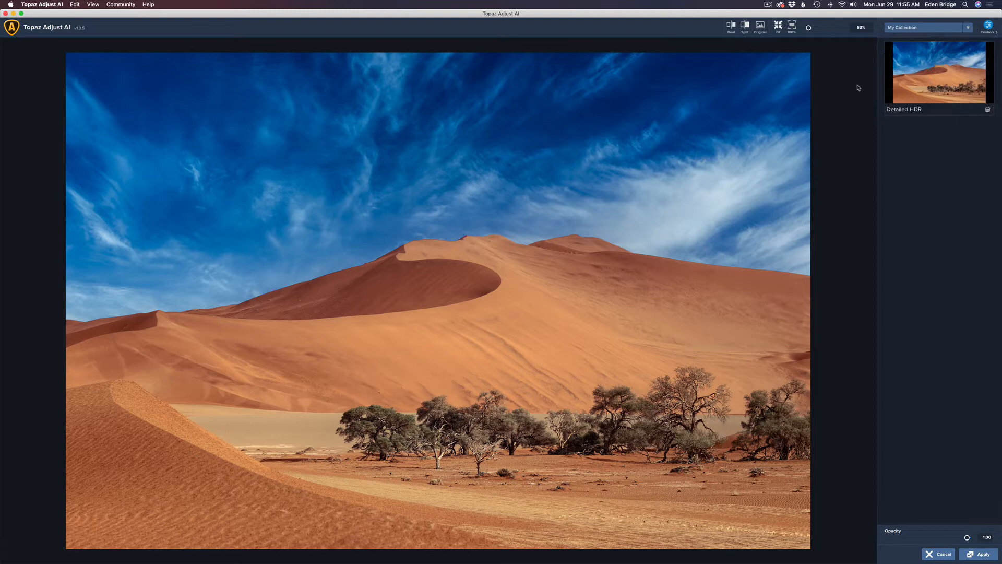
Return to the Stylized presets and select Hypercolor for the photo
click(969, 28)
click(923, 57)
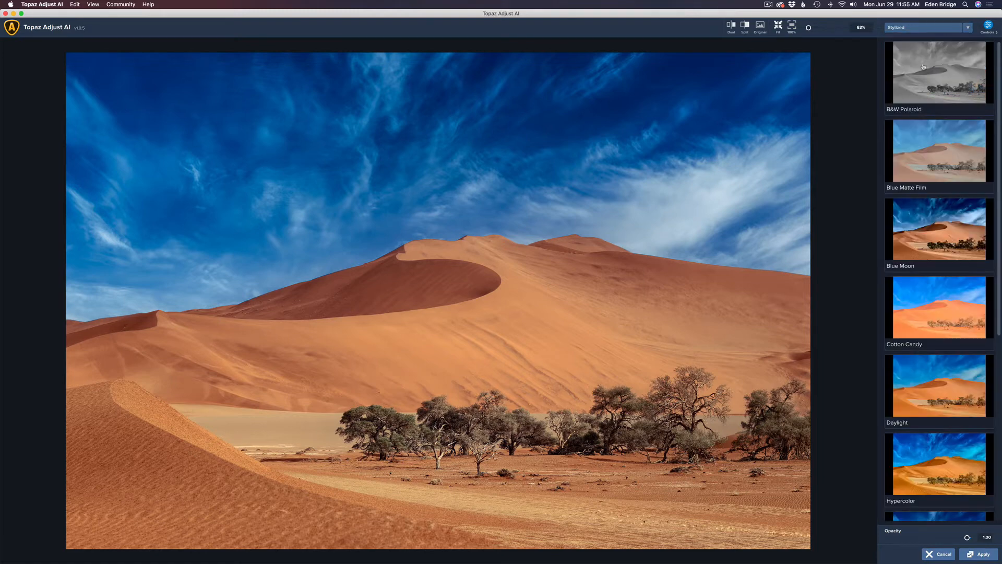
scroll(930, 218, down, 2)
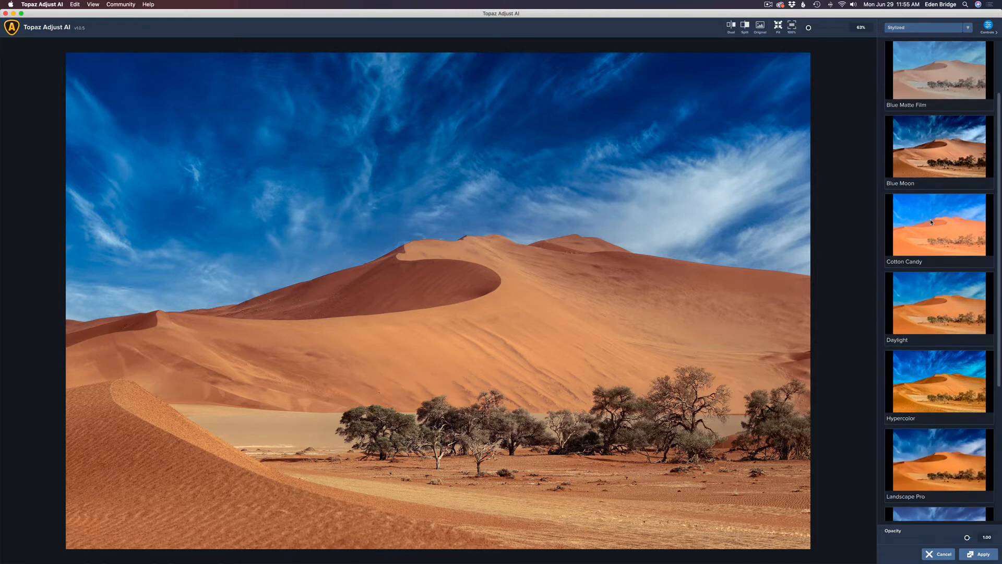
scroll(934, 230, down, 3)
click(947, 261)
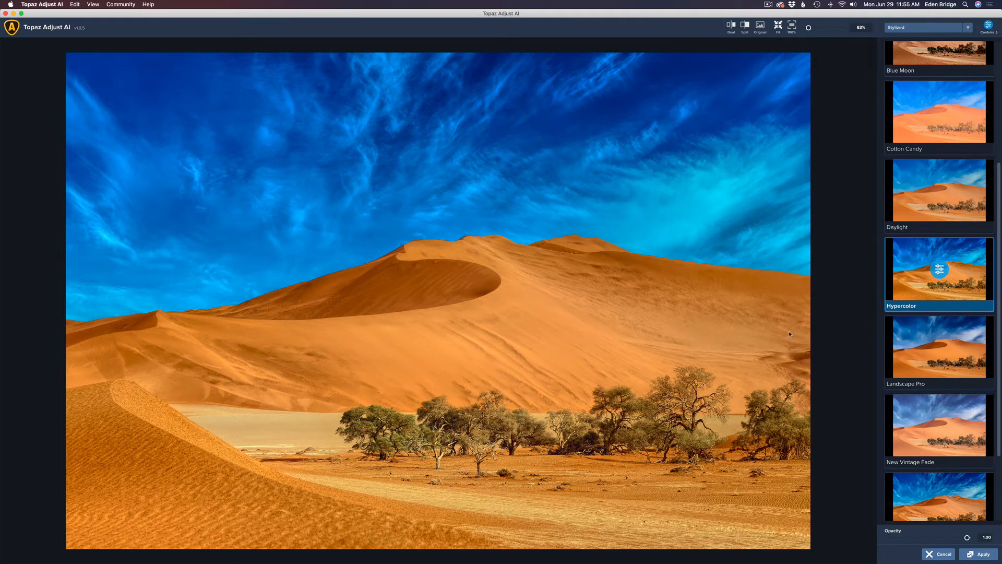
Select the River Rocks preset for the photo and open its adjustment controls
scroll(999, 342, down, 3)
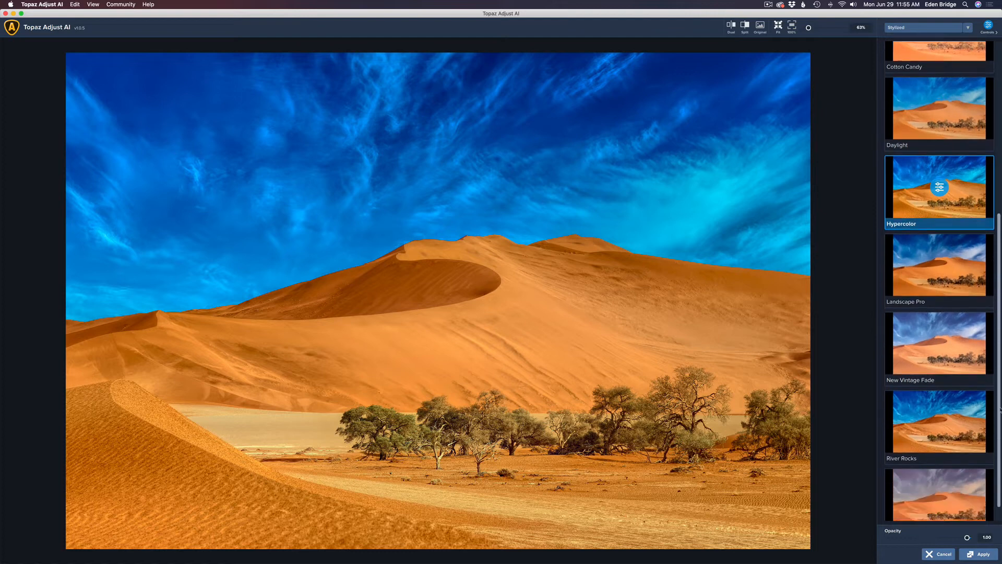
click(946, 398)
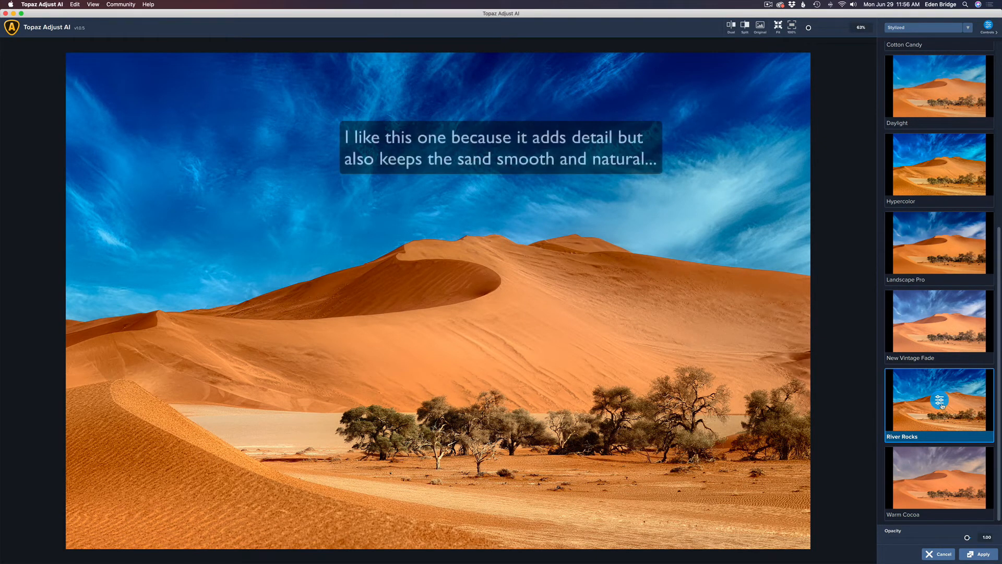
click(940, 400)
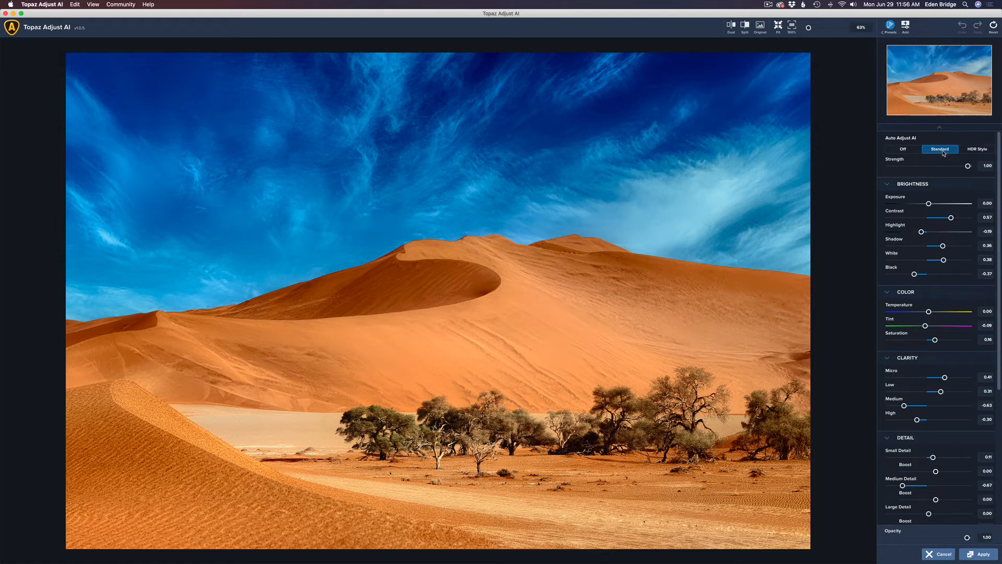
Try the HDR Style mode of Auto Adjust AI and return to Standard
click(982, 151)
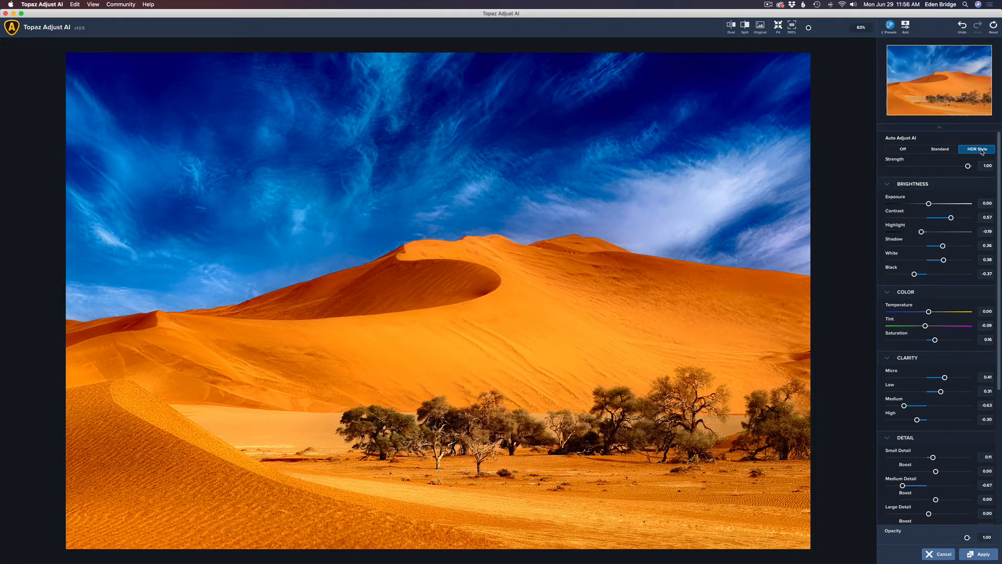
click(940, 151)
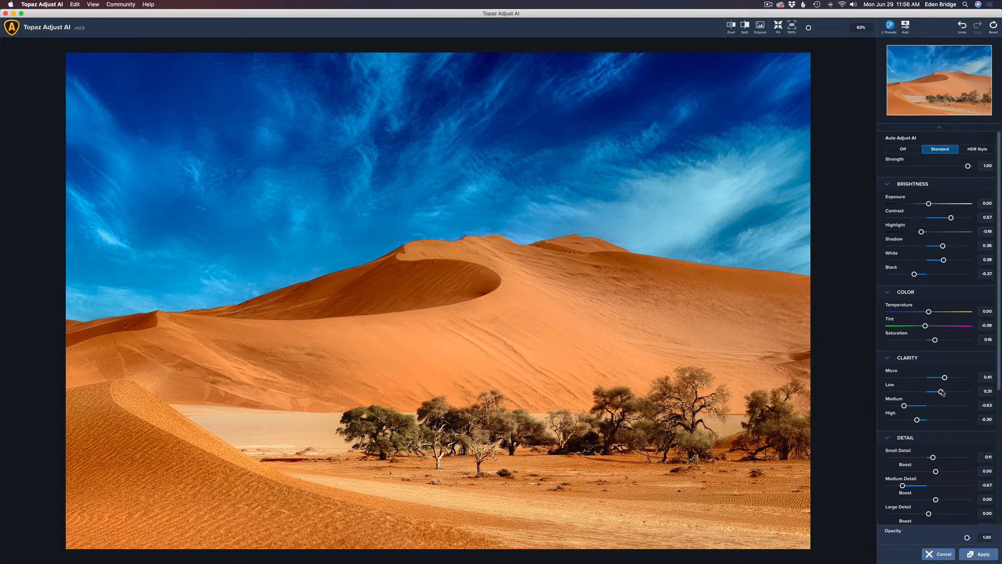
Set the Clarity values Low to 0.18 and Micro to 0.29, and set Medium Detail to -0.38
drag(942, 392, 937, 392)
drag(937, 393, 941, 379)
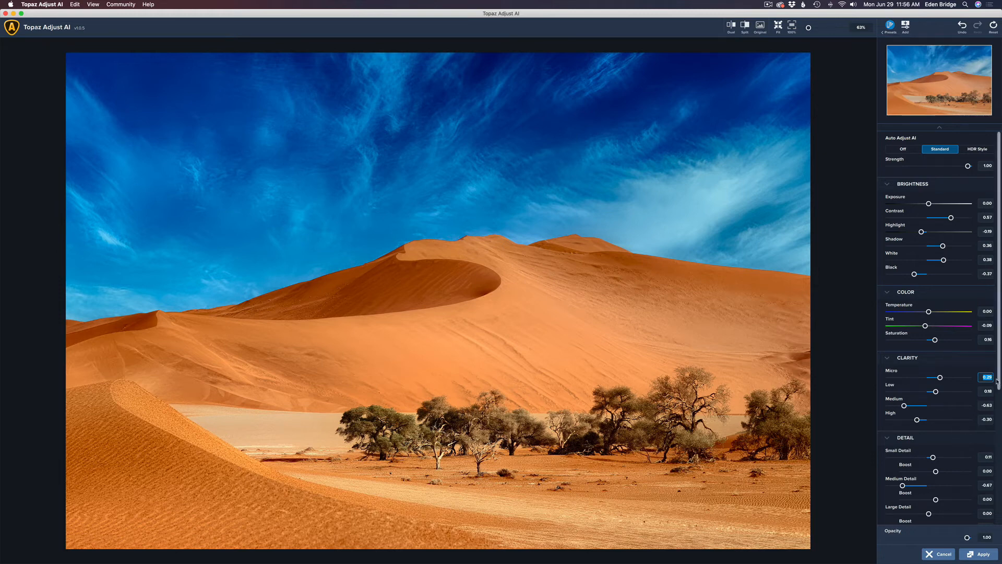
scroll(1000, 404, down, 4)
scroll(1000, 438, down, 1)
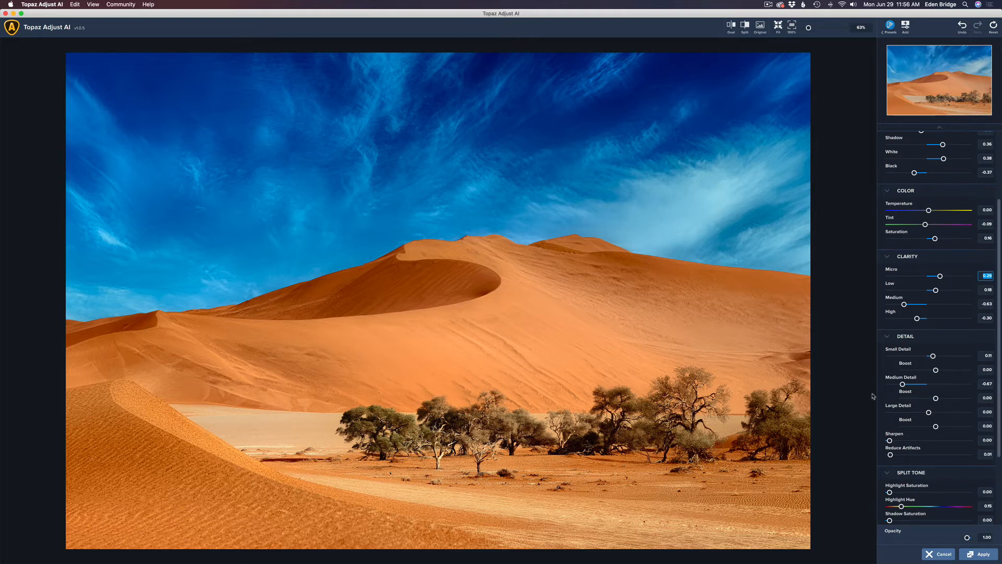
drag(904, 385, 909, 386)
drag(909, 385, 915, 386)
drag(999, 242, 999, 249)
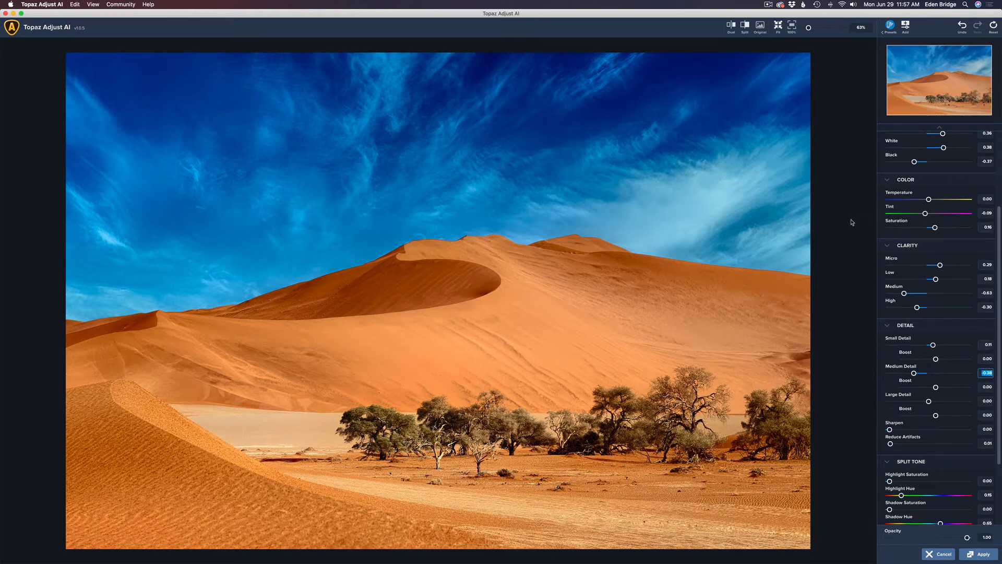
Compare the adjusted photo with the original after the clarity and detail changes
key(space)
key(space)
key(space)
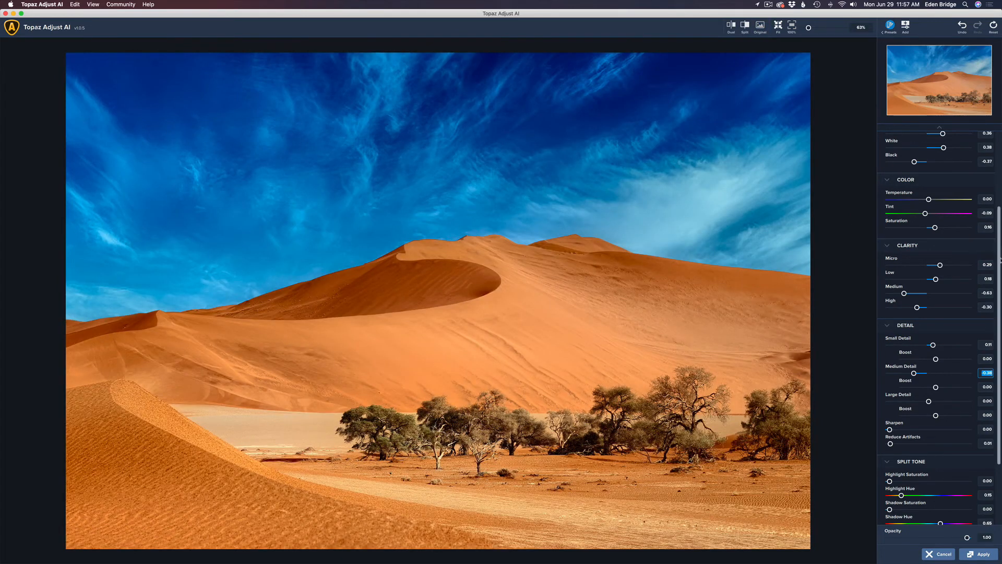
Set the Brightness Contrast to 0.35 and compare the photo with the original
drag(1000, 262, 1000, 326)
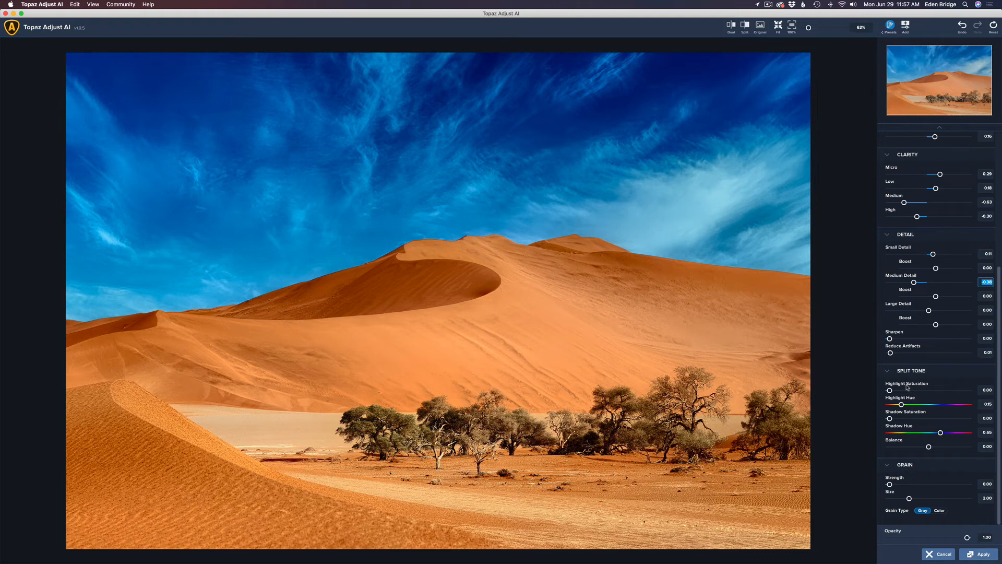
scroll(907, 387, up, 5)
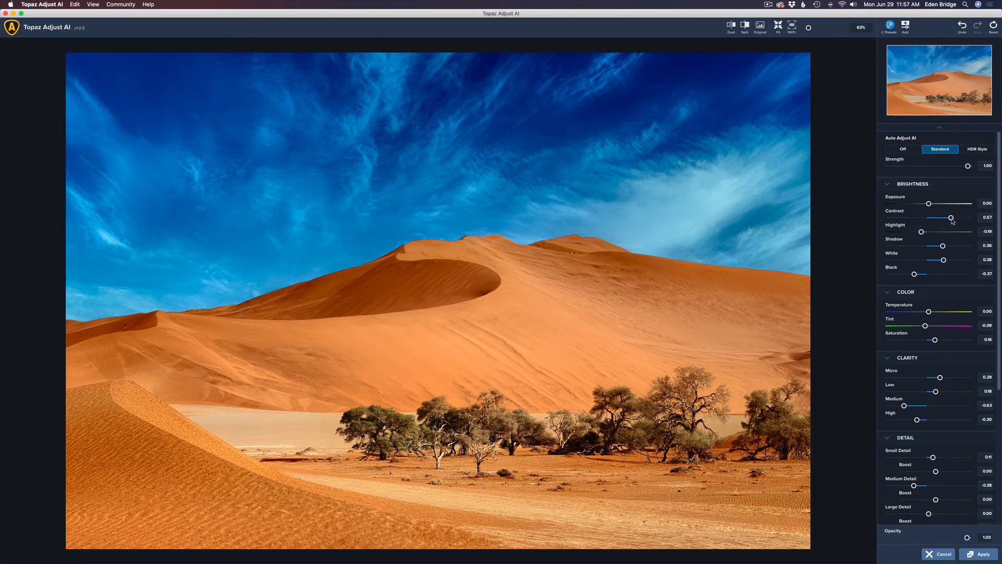
drag(951, 218, 943, 220)
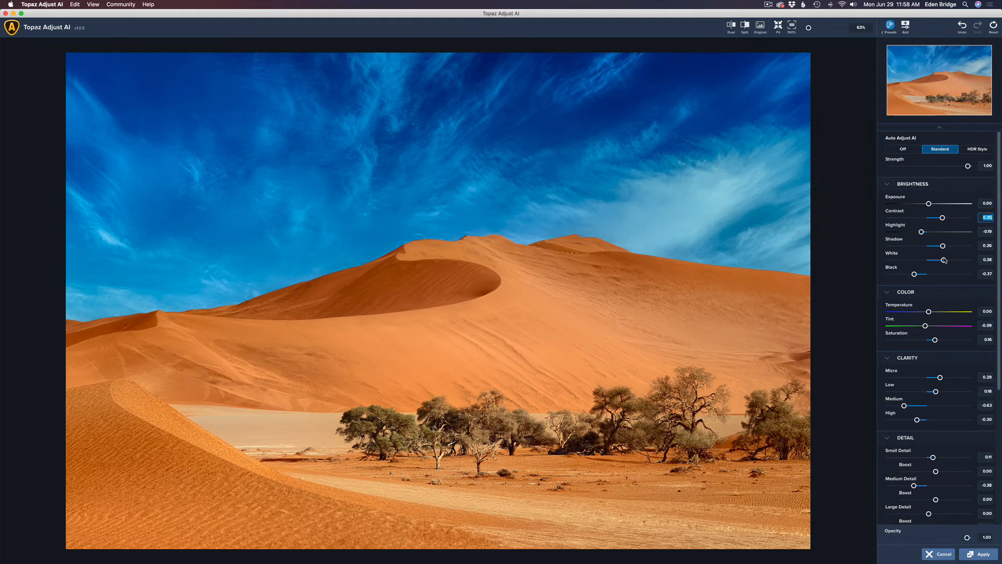
key(space)
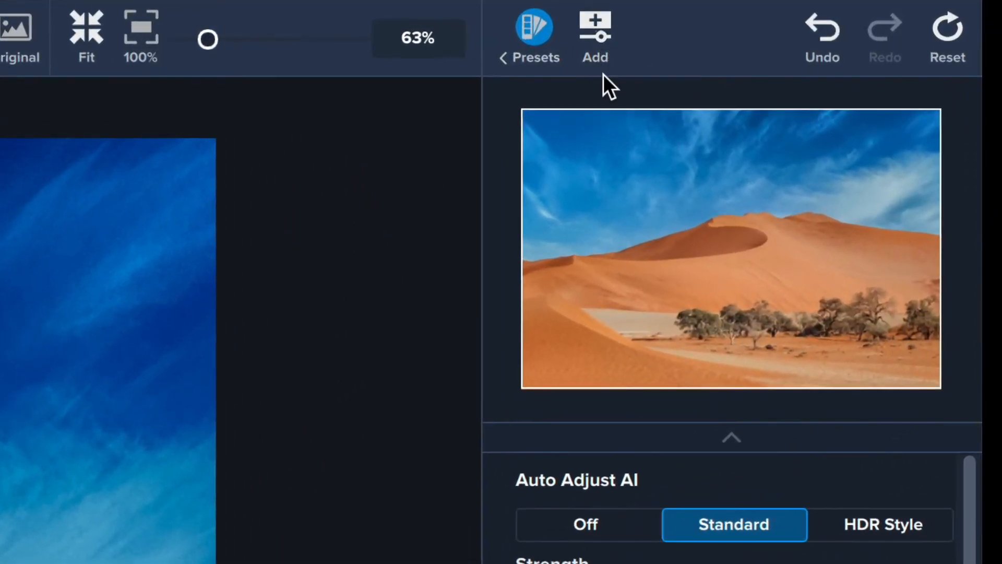
Save the current settings as a preset named Desert Scene
click(599, 32)
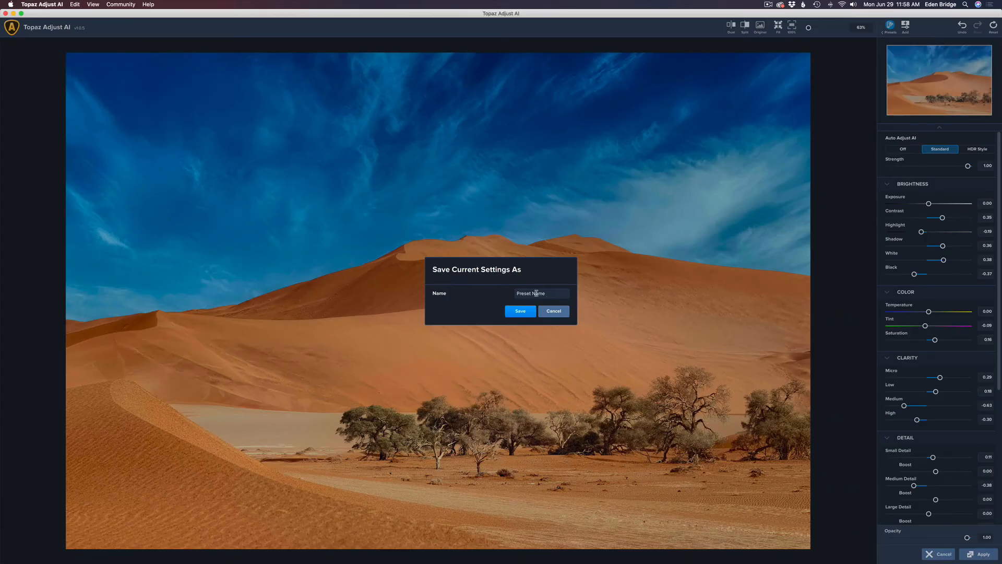
click(536, 294)
text(Desert Scene)
click(521, 312)
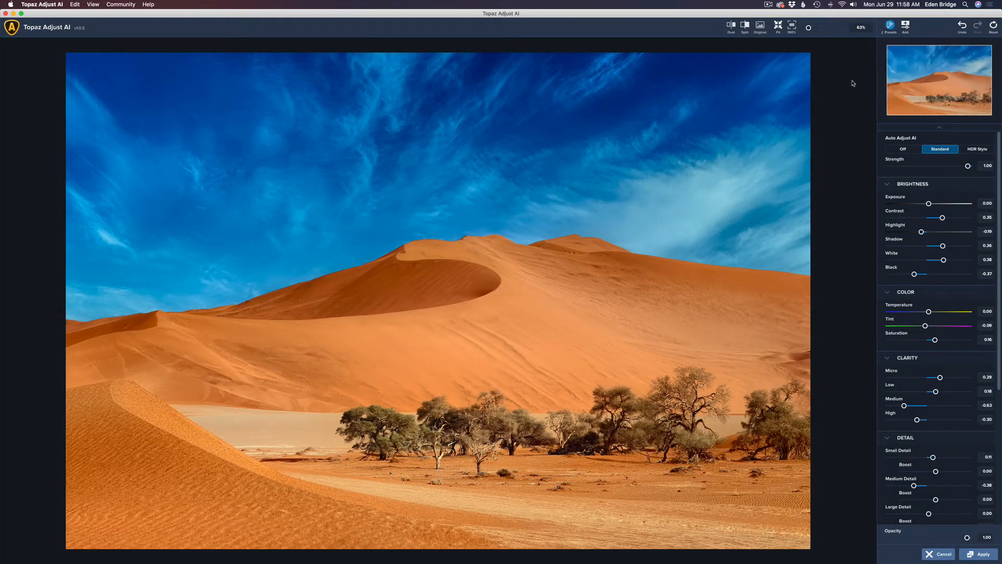
Switch to the My Collection presets, preview Detailed HDR and select the Desert Scene preset
click(890, 28)
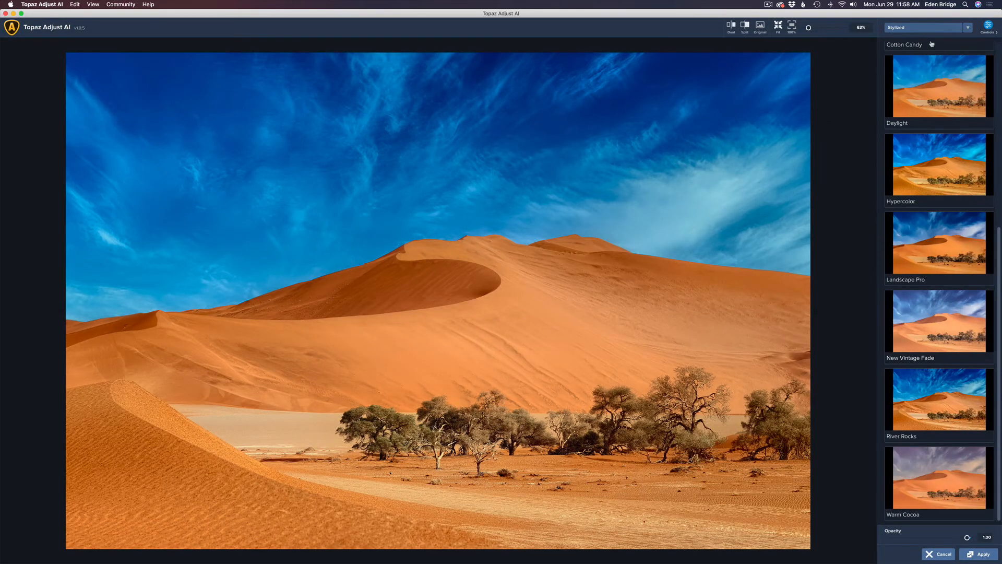
click(967, 28)
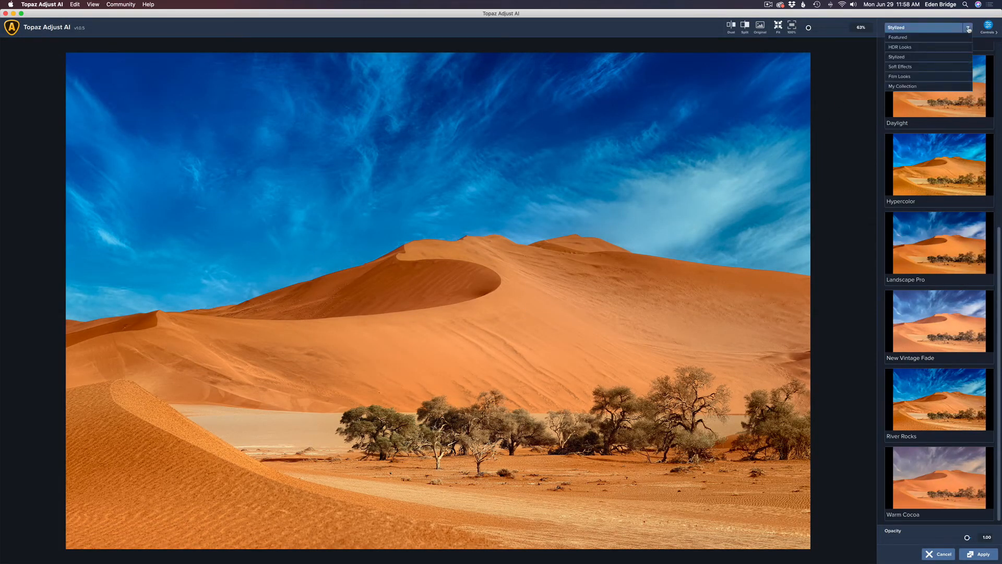
click(921, 88)
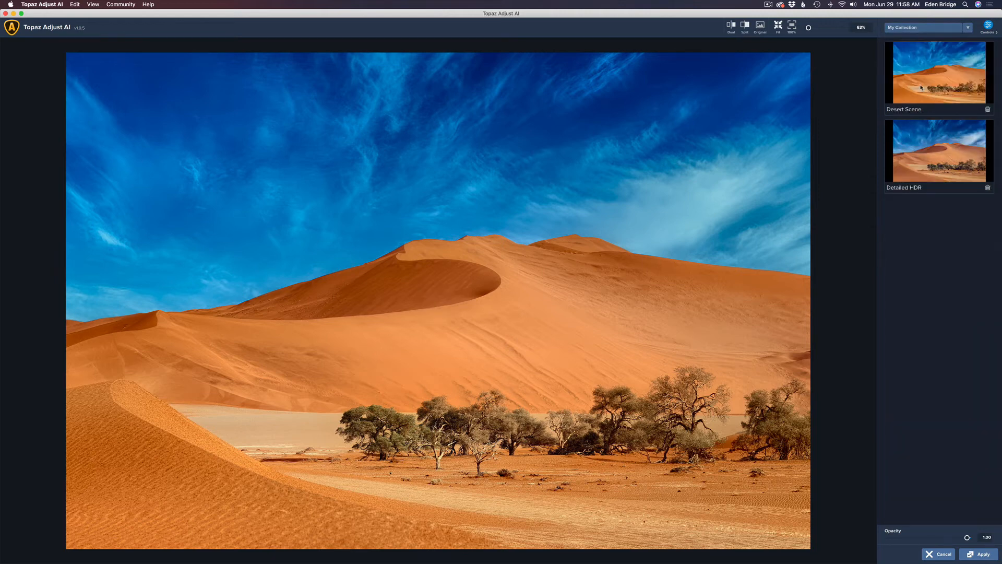
click(926, 152)
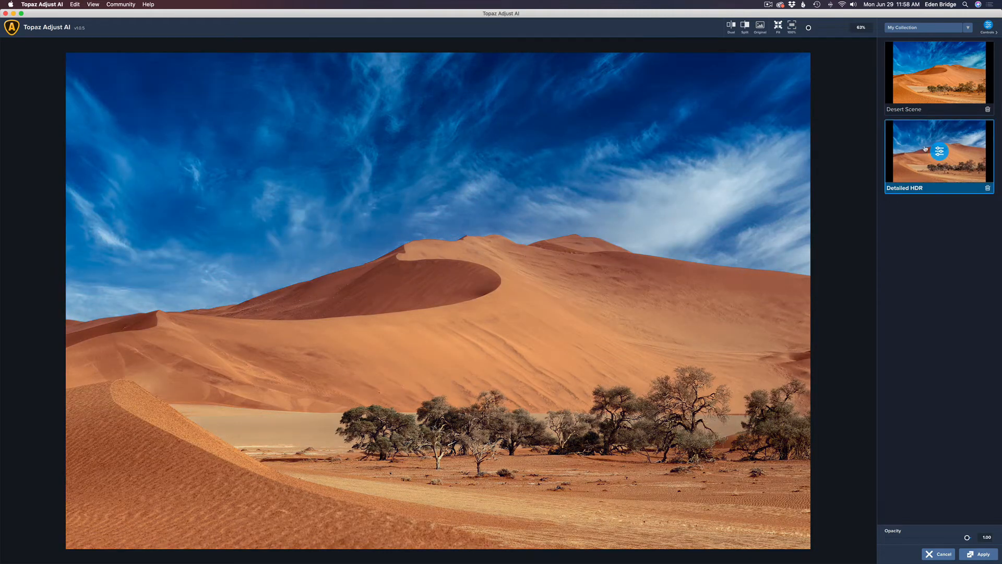
click(933, 86)
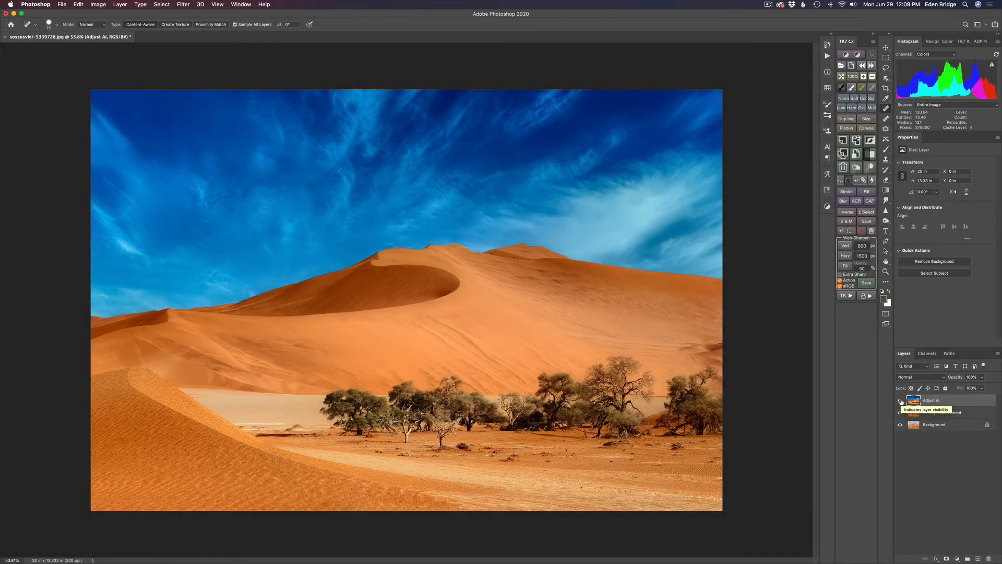
In Photoshop, compare the photo with and without the Adjust AI layer, leaving the layer visible
click(900, 401)
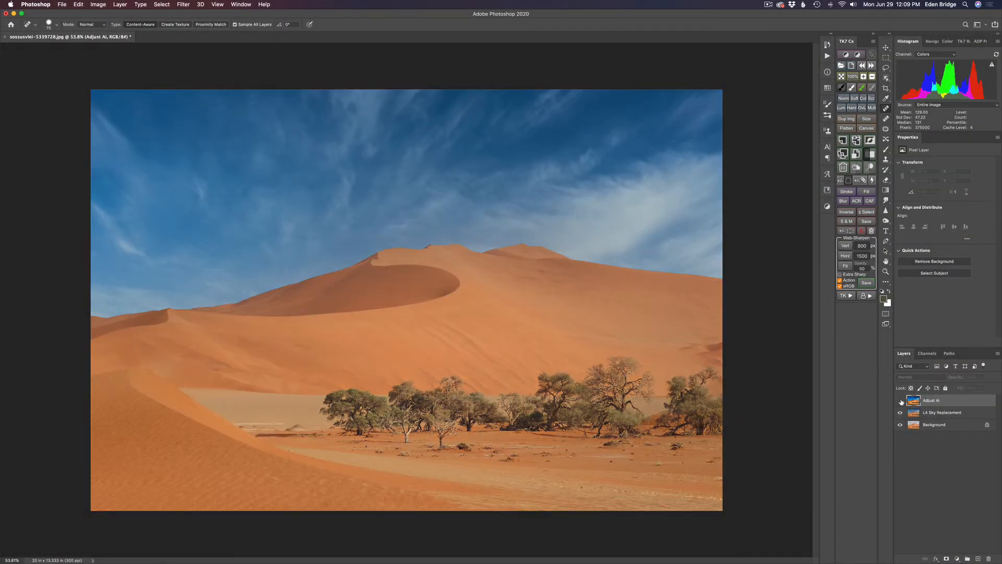
click(901, 401)
click(900, 401)
click(900, 401)
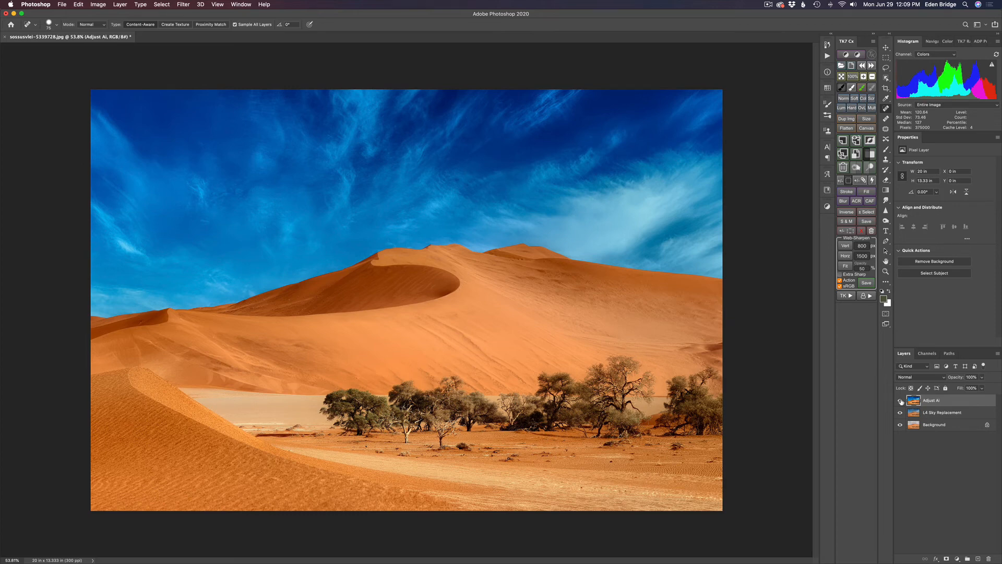
click(900, 401)
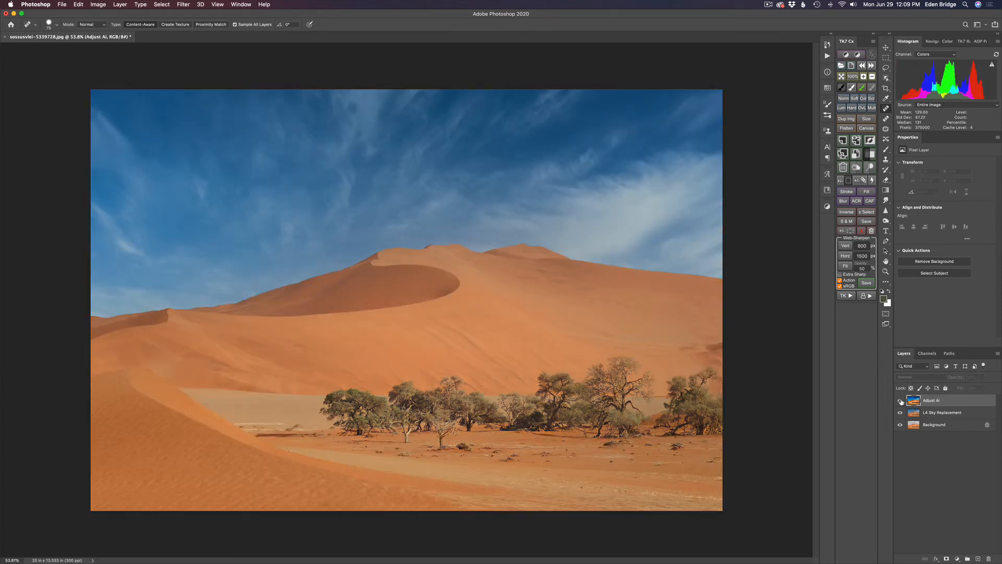
click(900, 400)
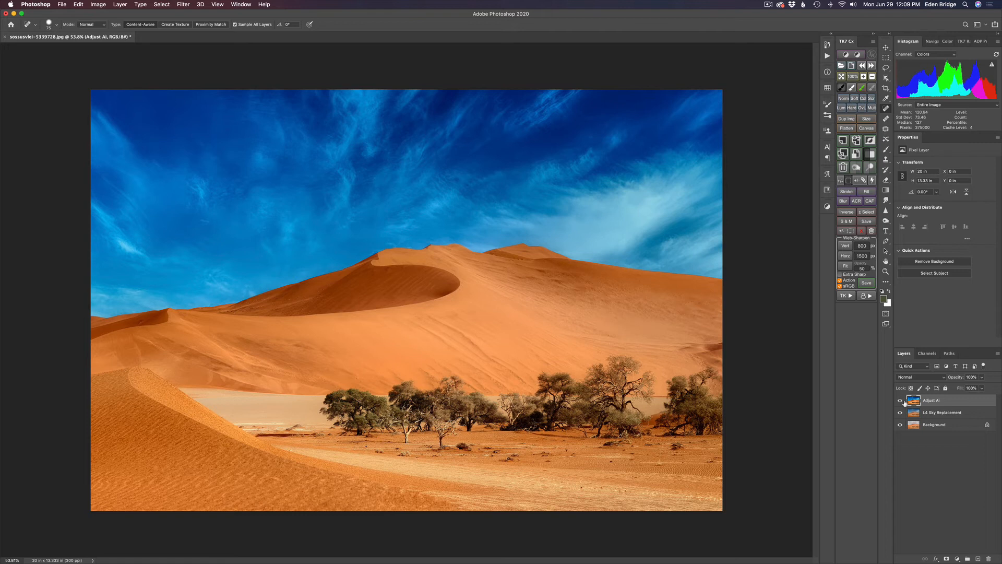
Add a layer mask to the Adjust AI layer and paint black over the whole sky with a large brush
click(946, 559)
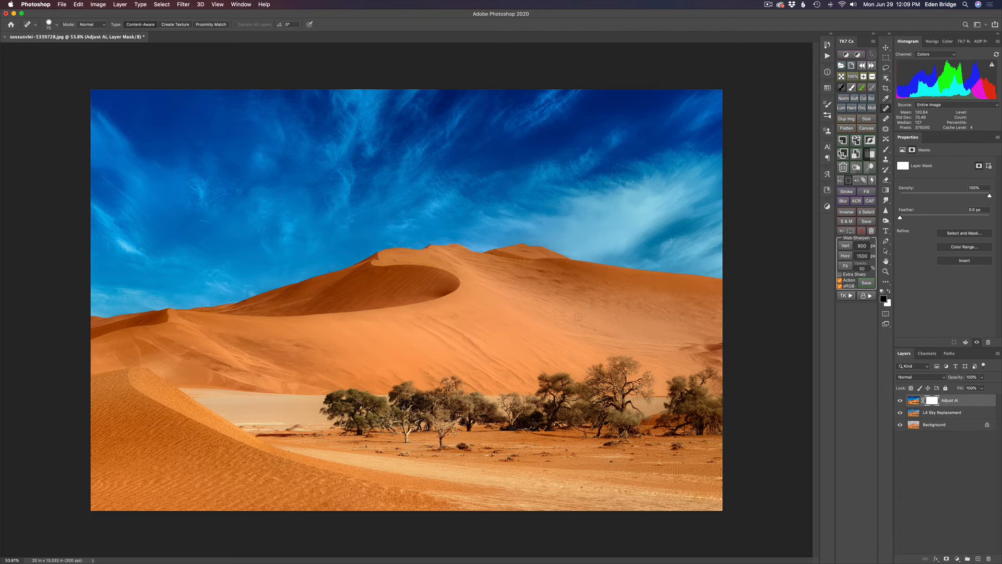
key(b)
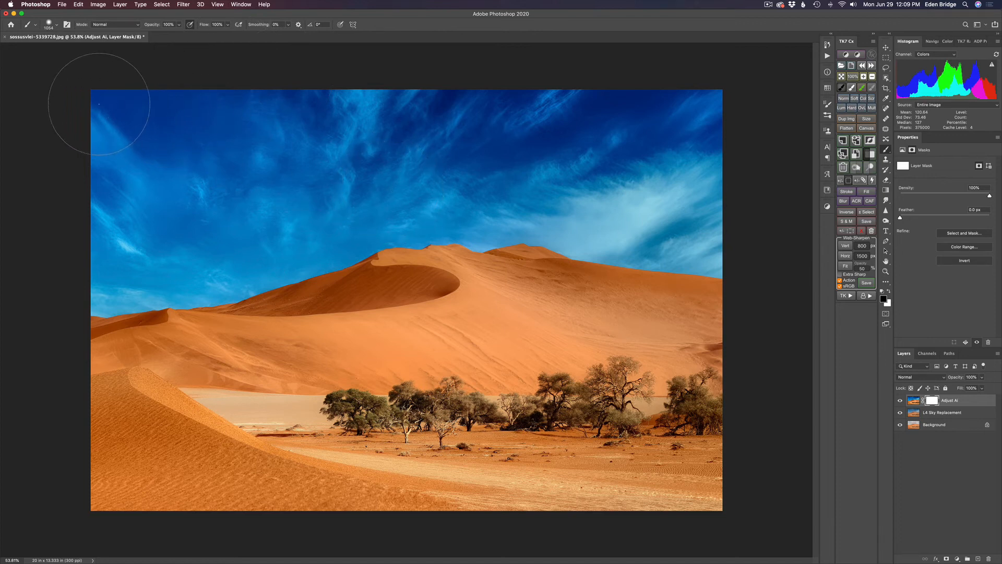
mouse_move(125, 105)
mouse_down()
mouse_move(217, 114)
mouse_move(390, 110)
mouse_move(647, 88)
mouse_move(749, 112)
mouse_move(459, 164)
mouse_move(140, 165)
mouse_move(225, 177)
mouse_move(738, 190)
mouse_up()
mouse_move(495, 184)
mouse_down()
mouse_move(332, 195)
mouse_move(98, 229)
mouse_up()
mouse_move(520, 207)
mouse_down()
mouse_move(642, 255)
mouse_move(738, 235)
mouse_up()
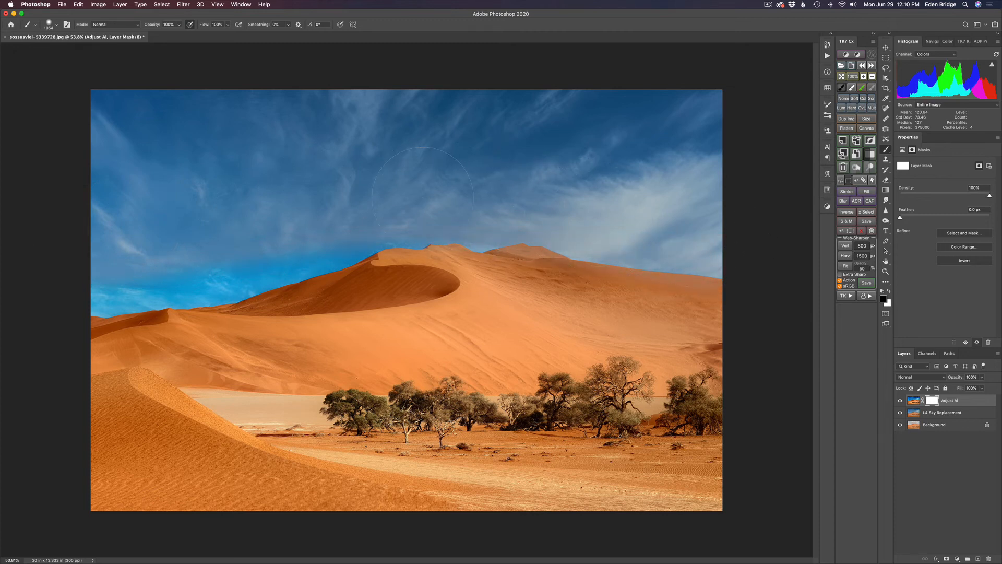
mouse_move(465, 202)
mouse_down()
mouse_move(227, 253)
mouse_move(157, 285)
mouse_move(66, 275)
mouse_up()
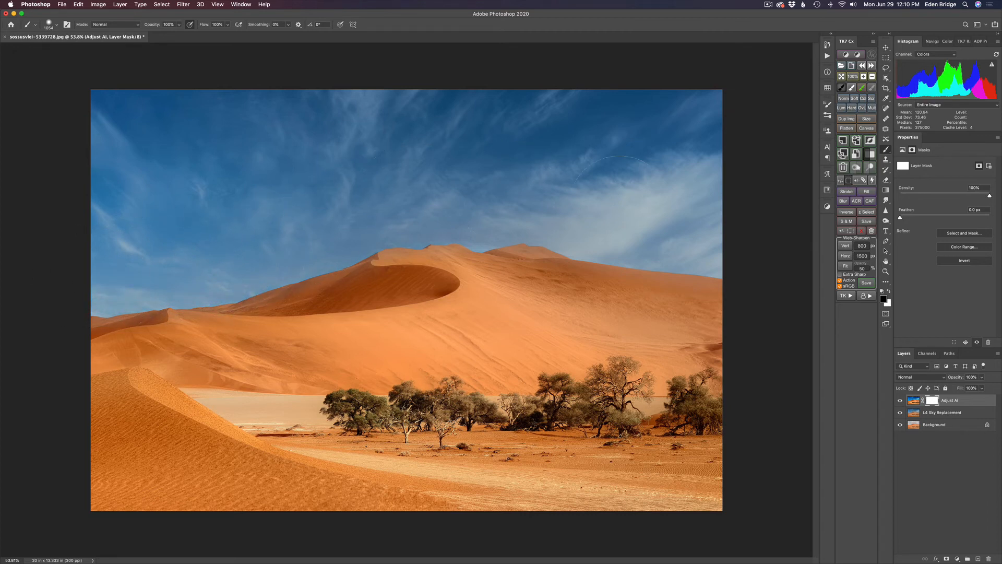
mouse_move(619, 206)
mouse_down()
mouse_move(706, 210)
mouse_move(715, 98)
mouse_move(704, 108)
mouse_up()
Set the layer mask's density to 75% and compare the photo with the Adjust AI layer hidden and shown
drag(989, 197, 967, 196)
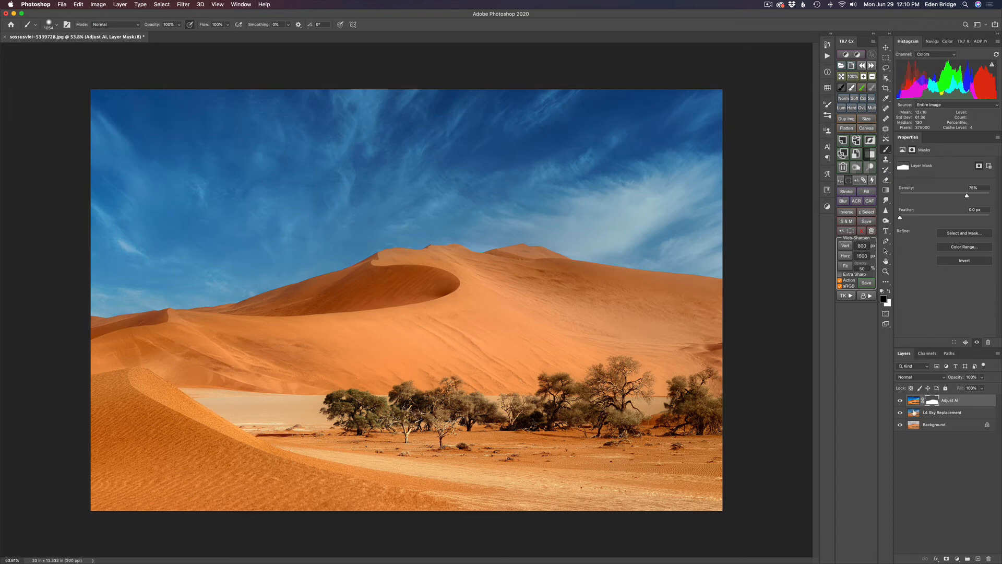
click(899, 400)
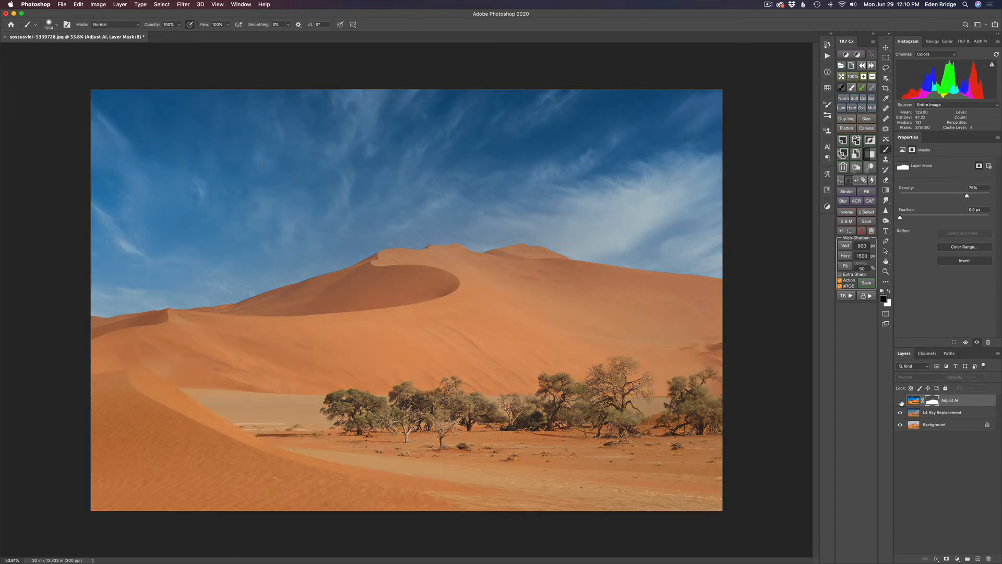
click(899, 400)
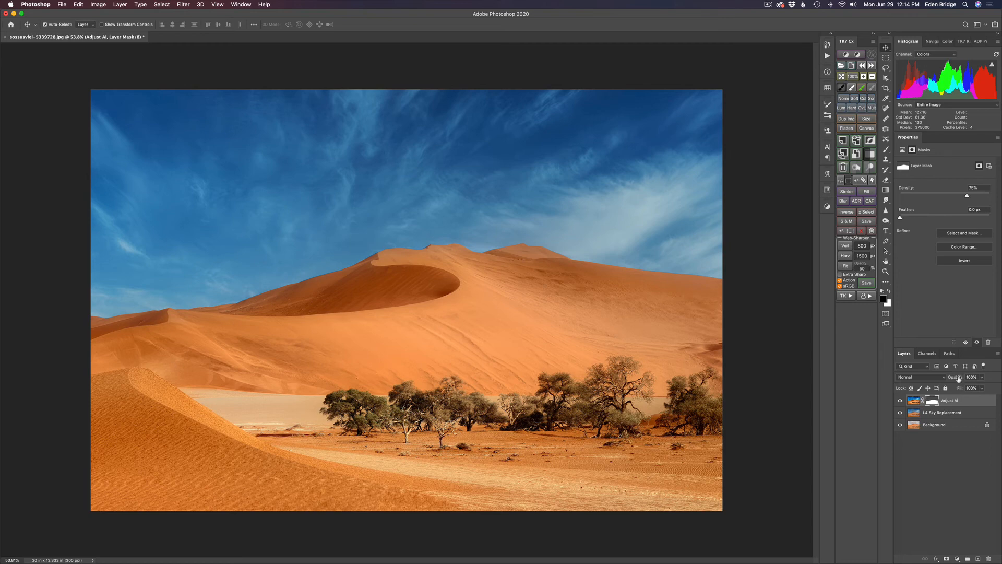
Reduce the Adjust AI layer's opacity to 72%
drag(958, 378, 840, 372)
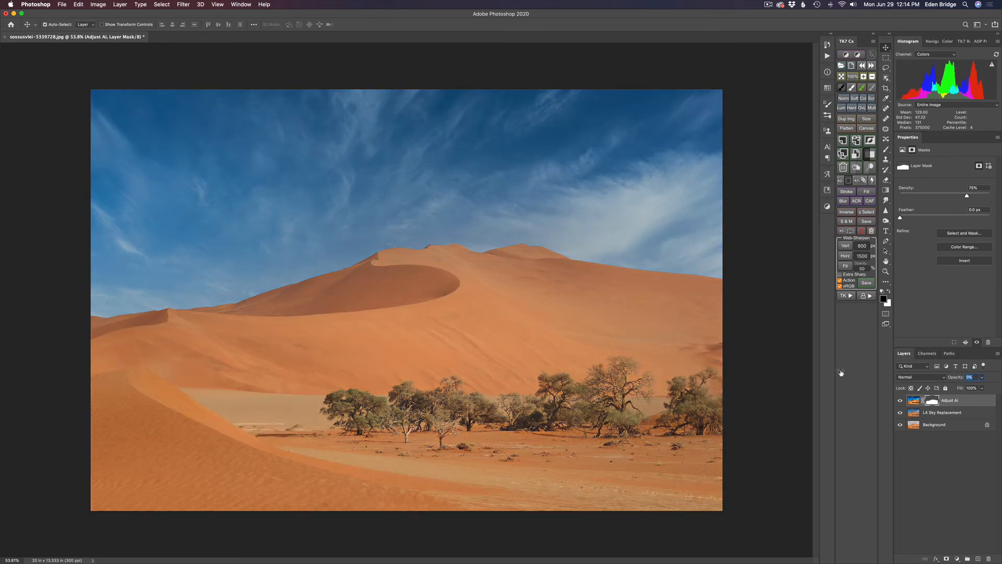
drag(841, 372, 869, 376)
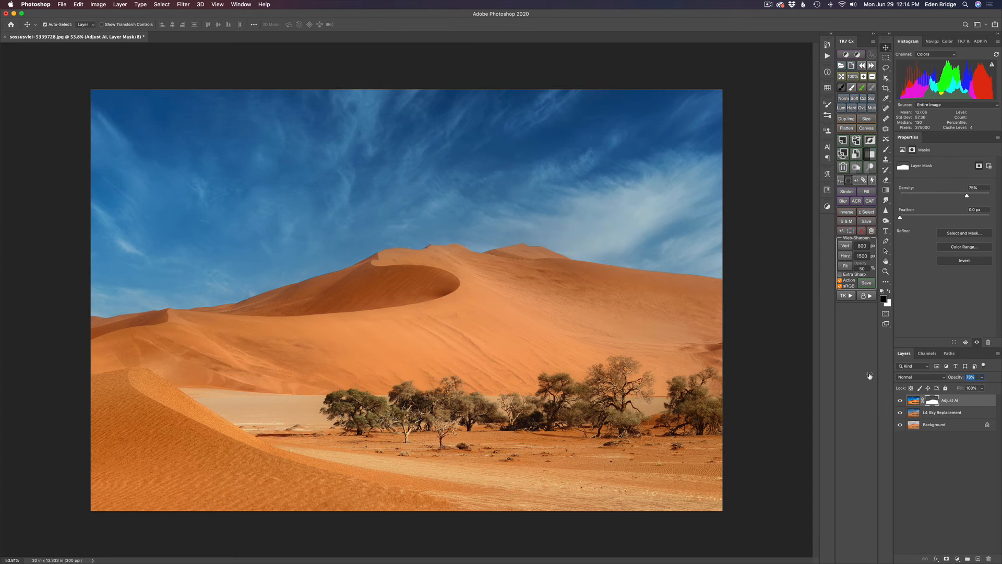
drag(869, 375, 927, 383)
Compare the photo with the reduced-opacity Adjust AI layer hidden and shown, leaving it visible
click(900, 400)
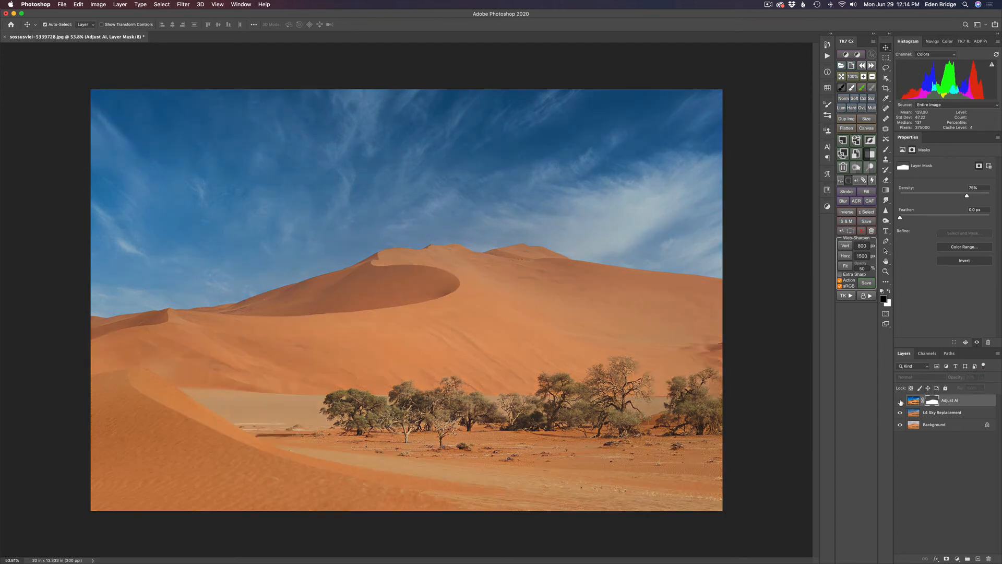
click(900, 400)
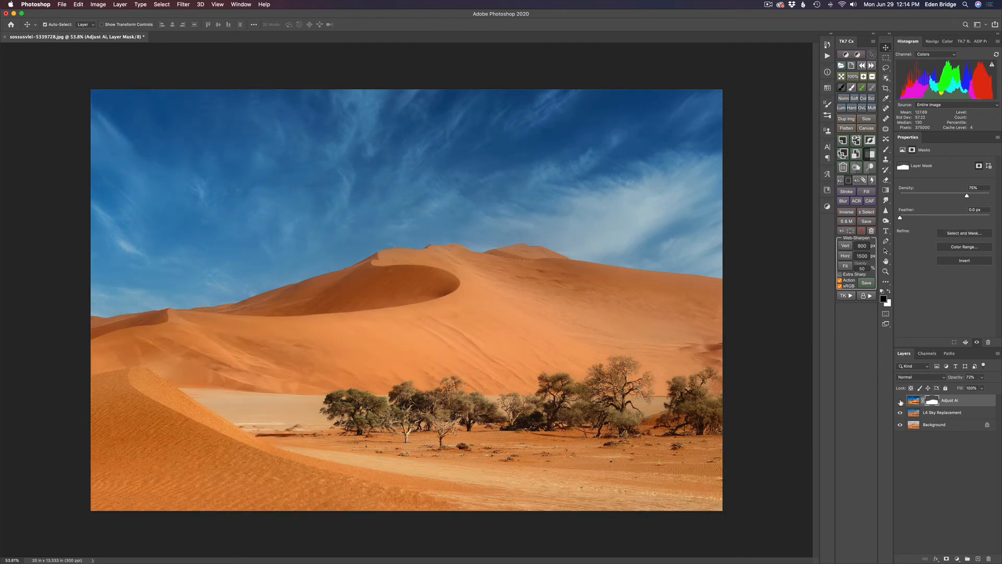
click(899, 400)
click(899, 400)
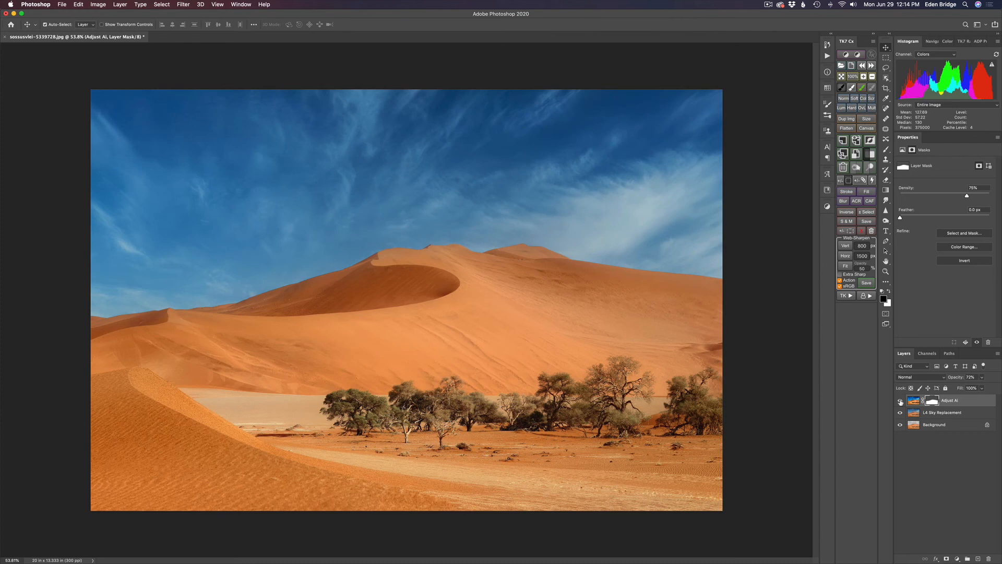